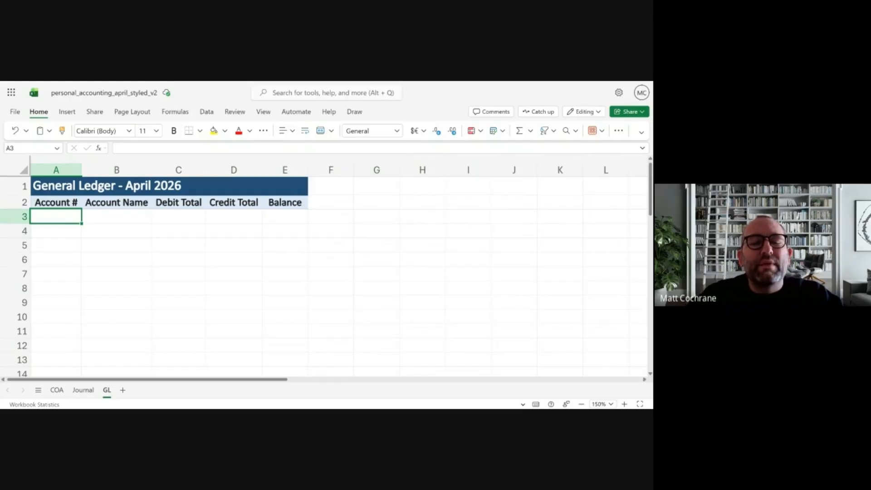
- Copy the account numbers and names in A3:B30 of the COA sheet to A3 of the GL sheet and fit the Account Name column's width
click(57, 390)
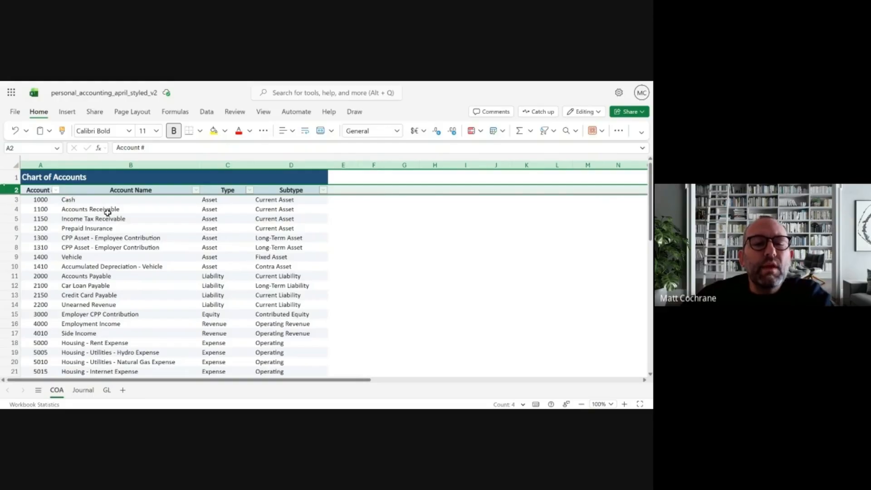
scroll(119, 247, down, 5)
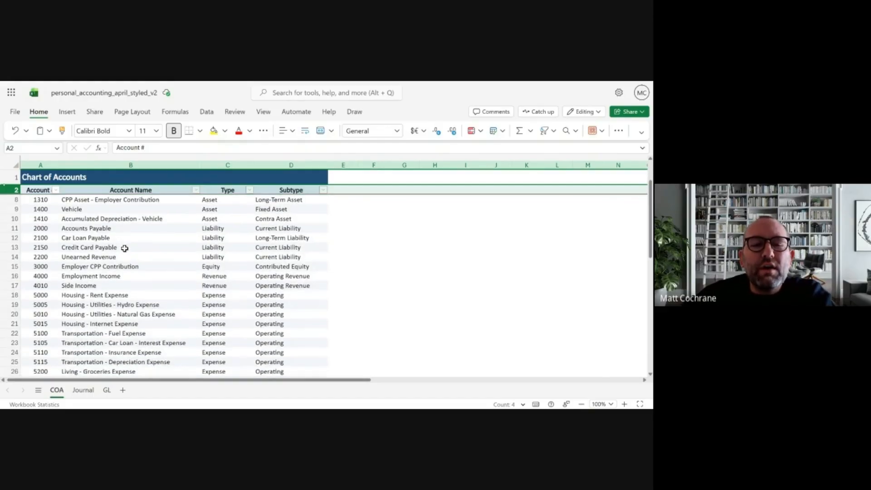
scroll(93, 303, up, 5)
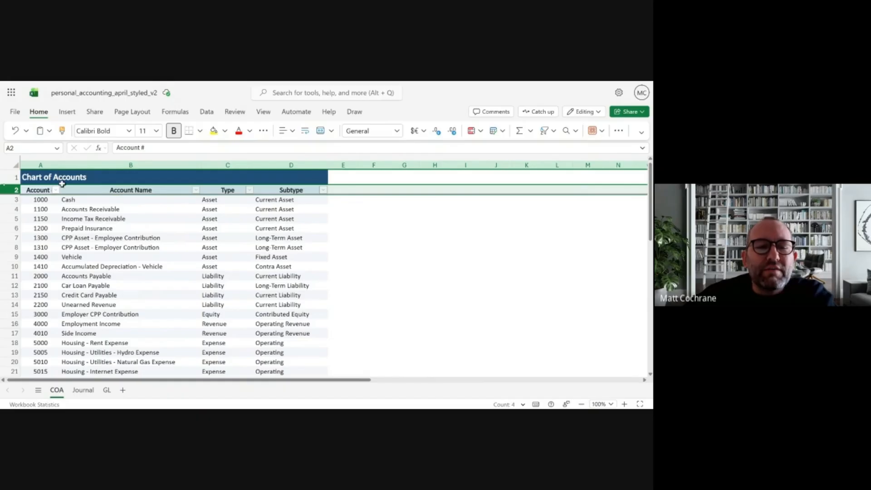
click(107, 390)
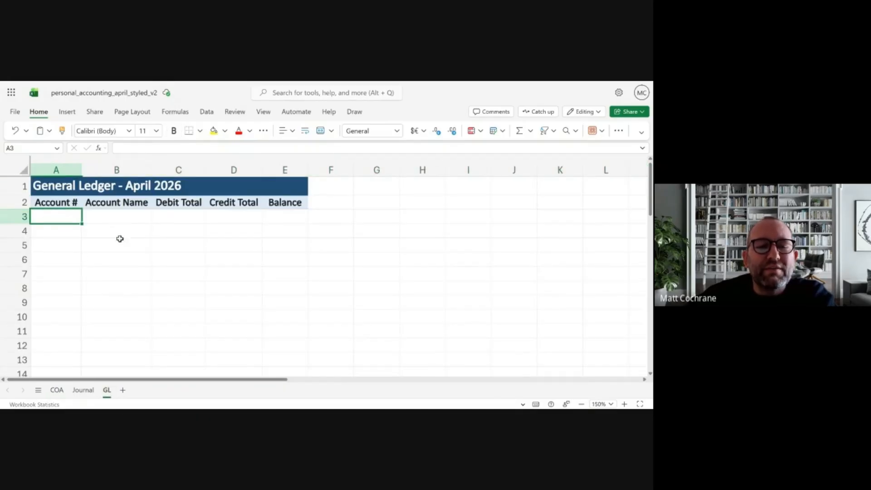
click(57, 390)
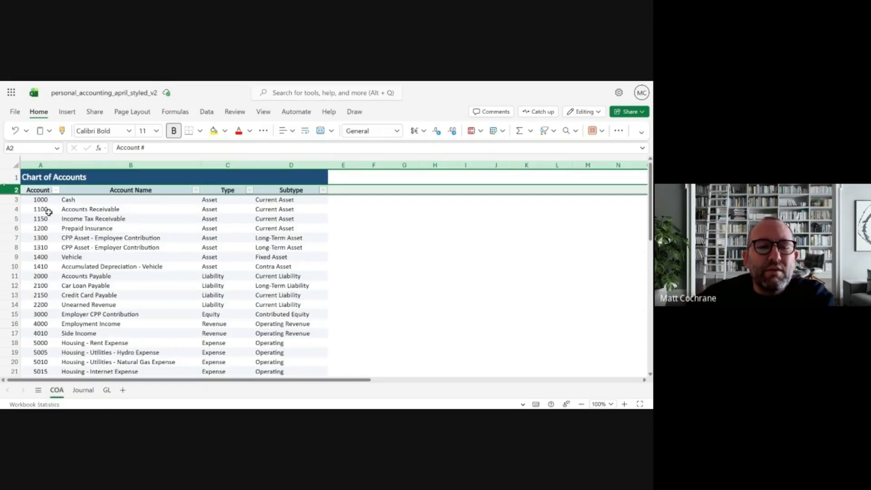
drag(39, 201, 88, 307)
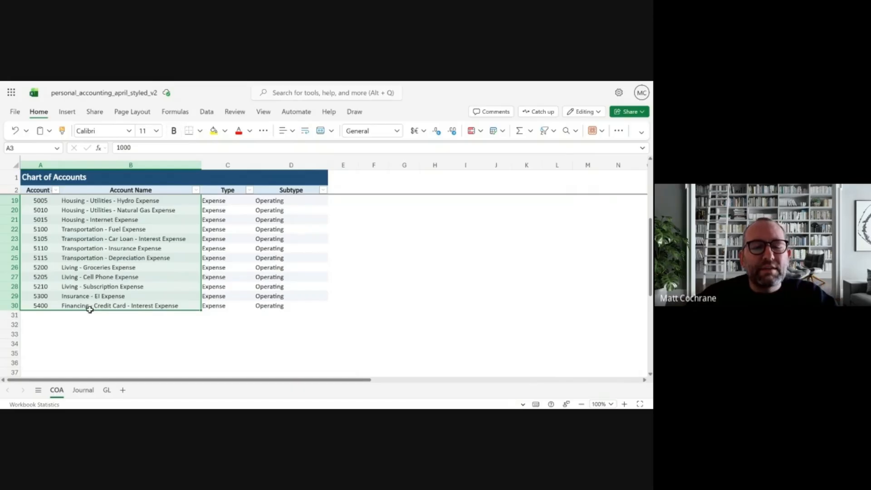
key(ctrl+c)
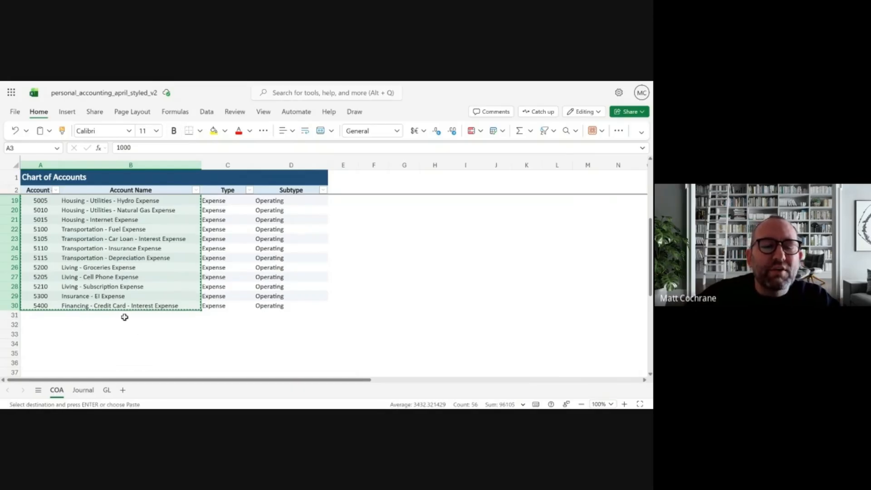
click(107, 390)
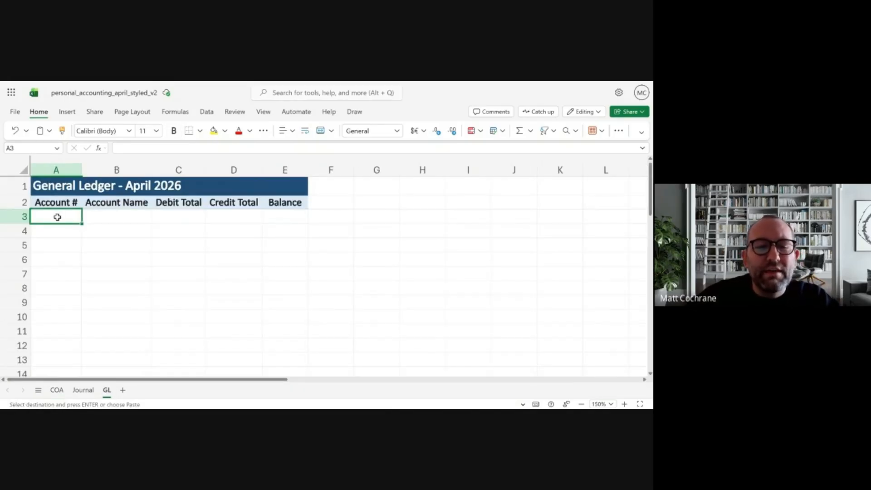
key(ctrl+v)
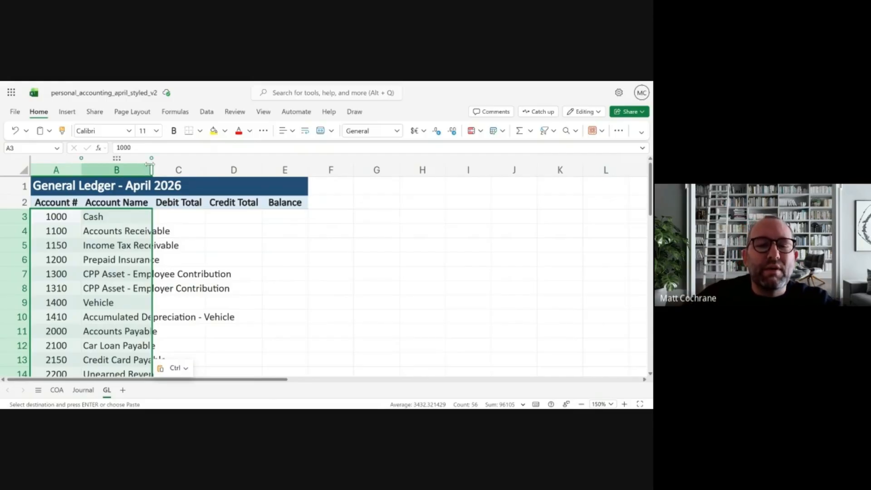
click(160, 265)
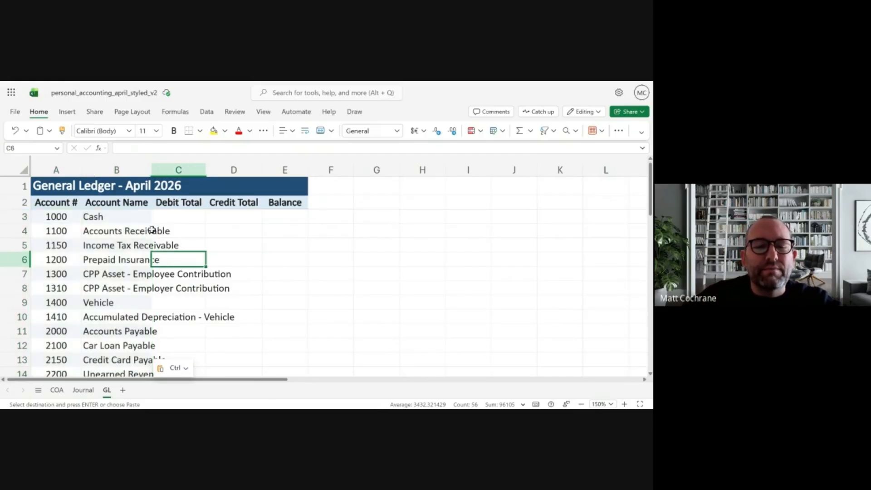
double_click(151, 167)
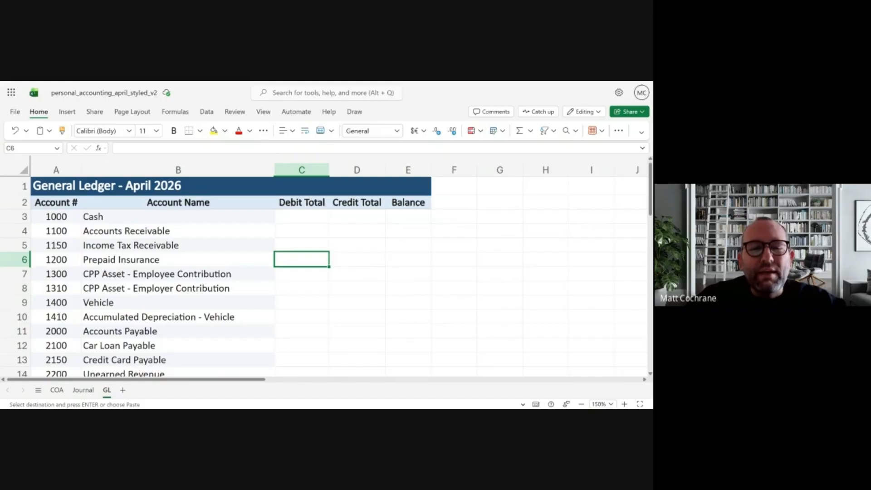
- Review the Journal sheet's entries, examining the debit account, credit account and amount of the rent and mid-month paycheque transactions
click(286, 218)
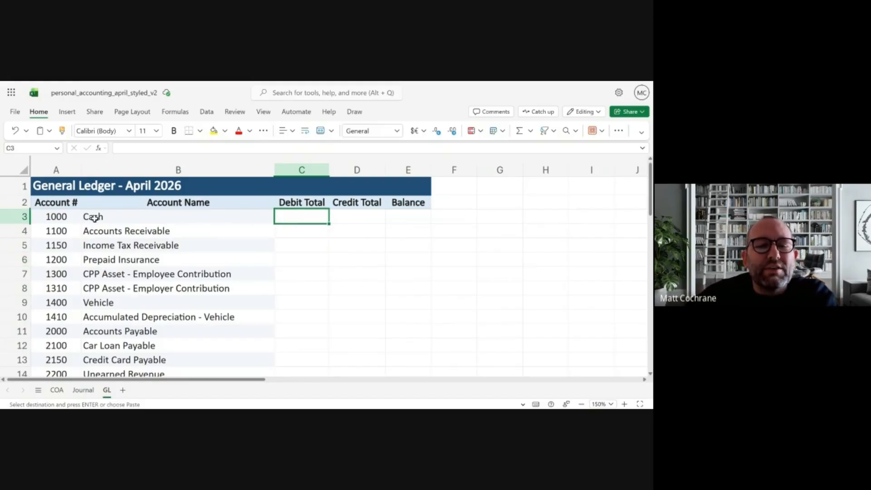
click(90, 393)
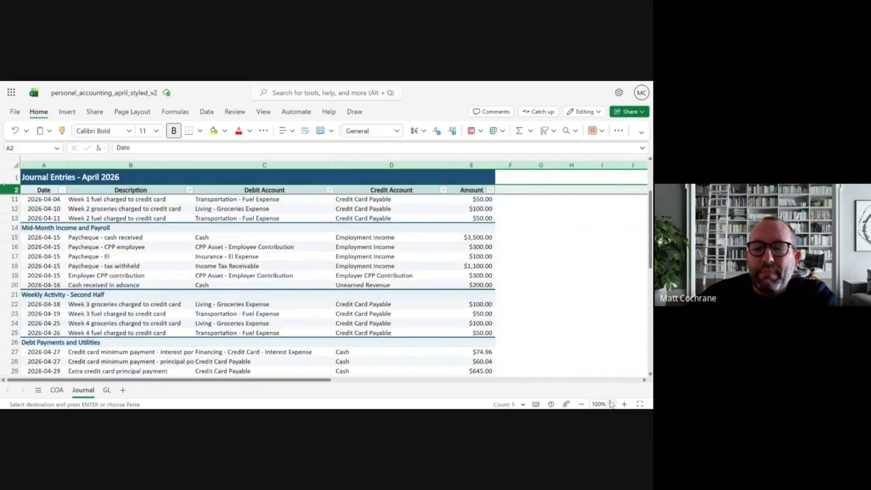
click(611, 403)
click(612, 349)
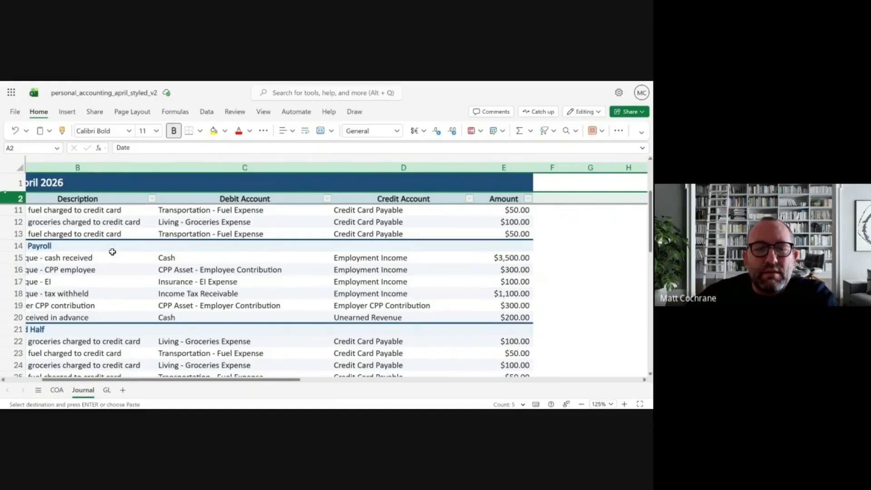
scroll(114, 250, up, 4)
click(139, 247)
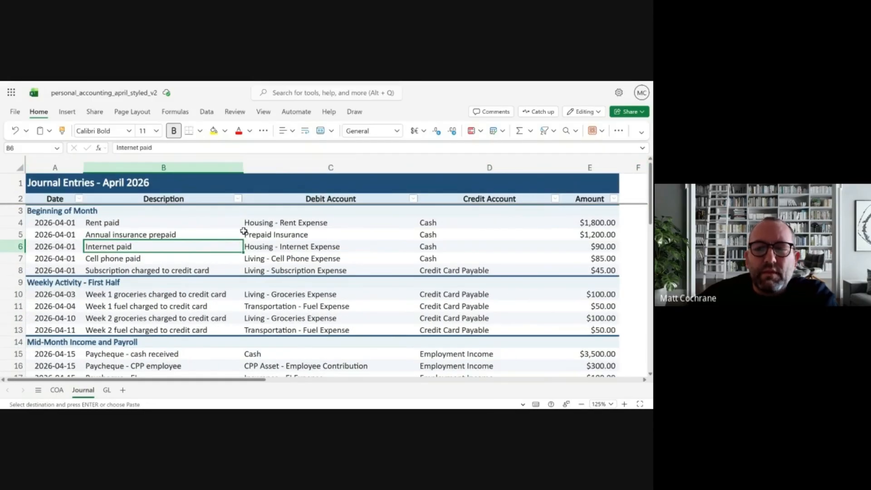
click(99, 223)
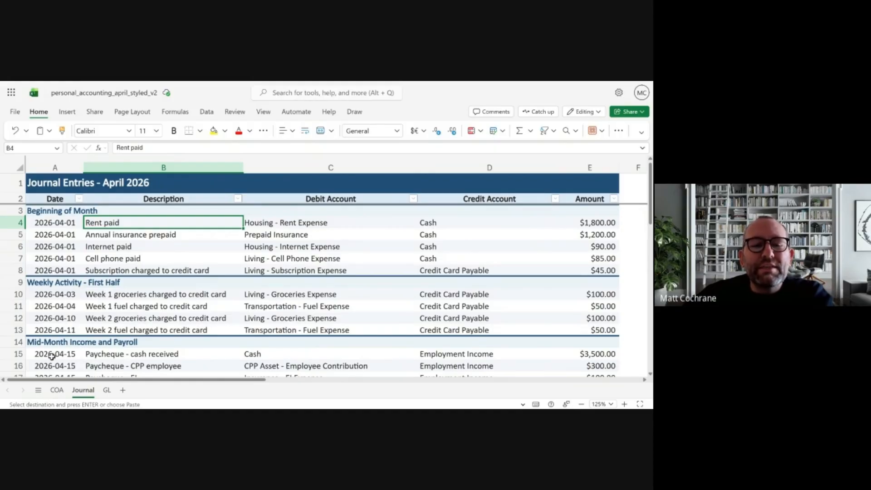
drag(51, 356, 589, 356)
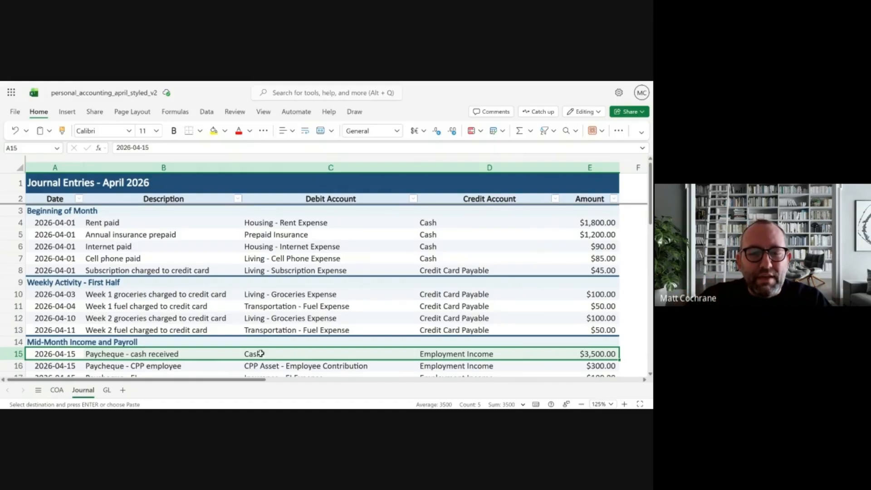
scroll(253, 361, down, 4)
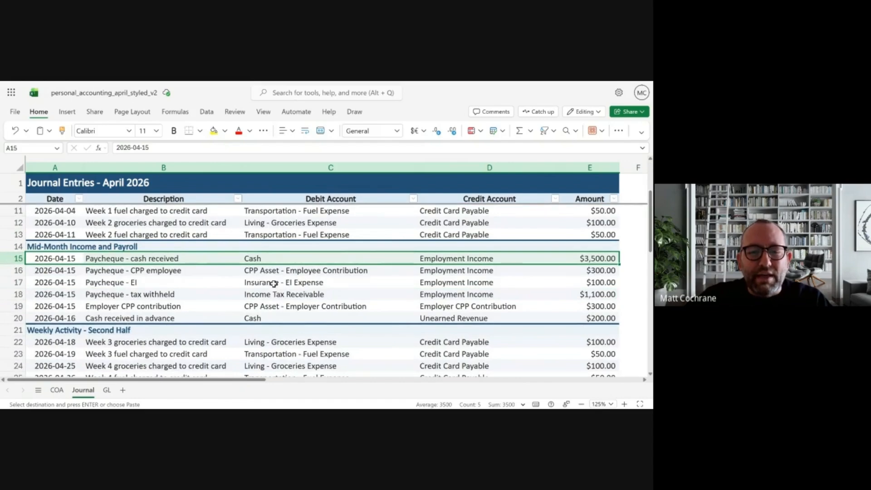
scroll(290, 304, up, 4)
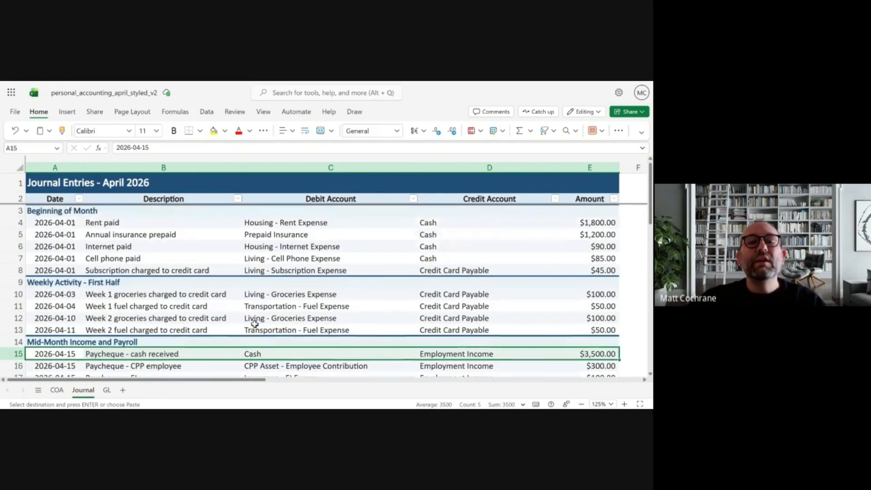
- Enter =SUMIFS('Journal'!E:E,'Journal'!C:C,'GL'!B3) in C3 of the GL sheet as the Cash account's debit total
click(107, 390)
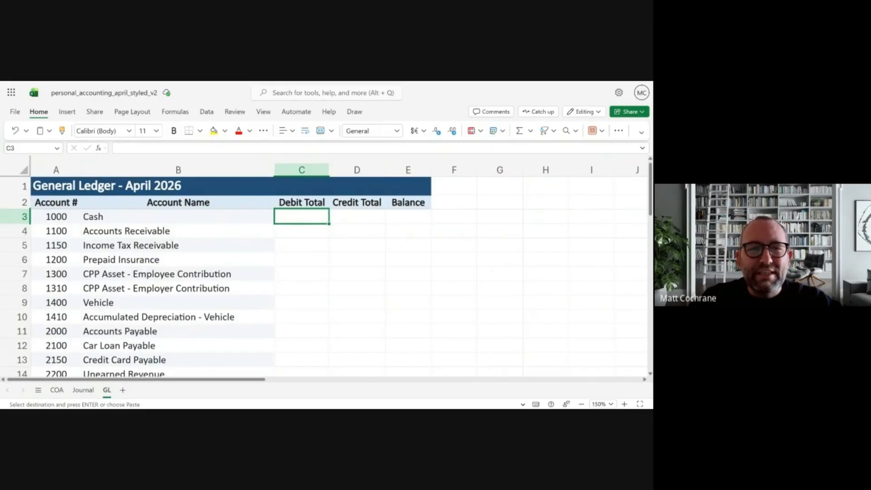
key(ctrl+z)
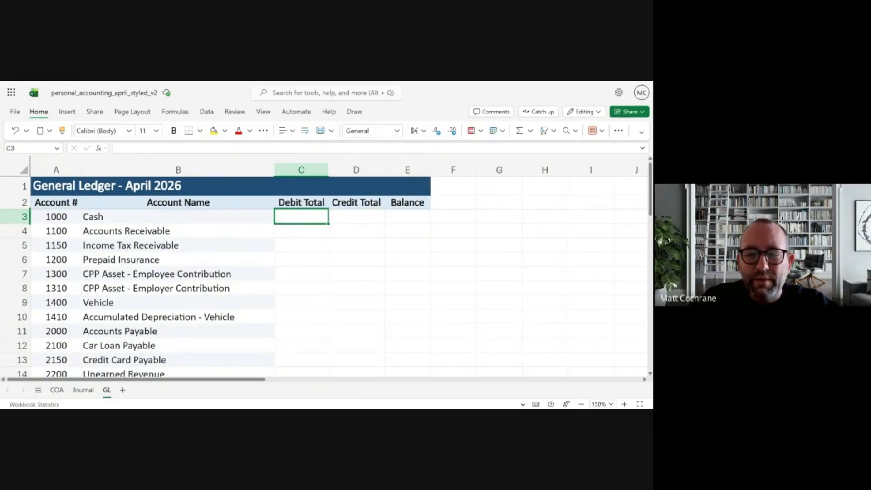
text(=sum)
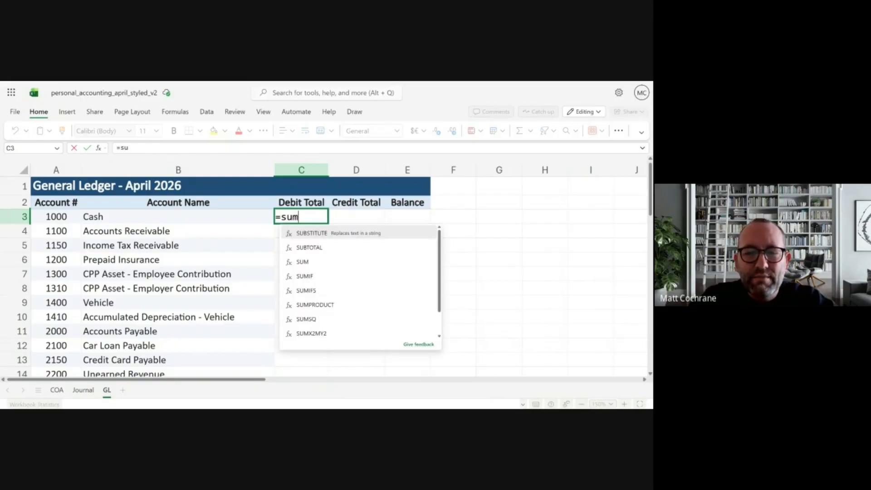
text(ifs()
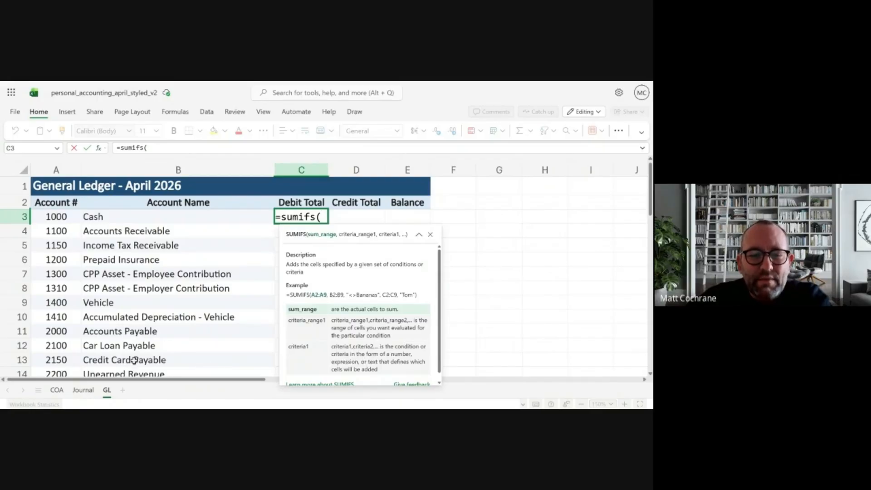
click(83, 389)
click(588, 166)
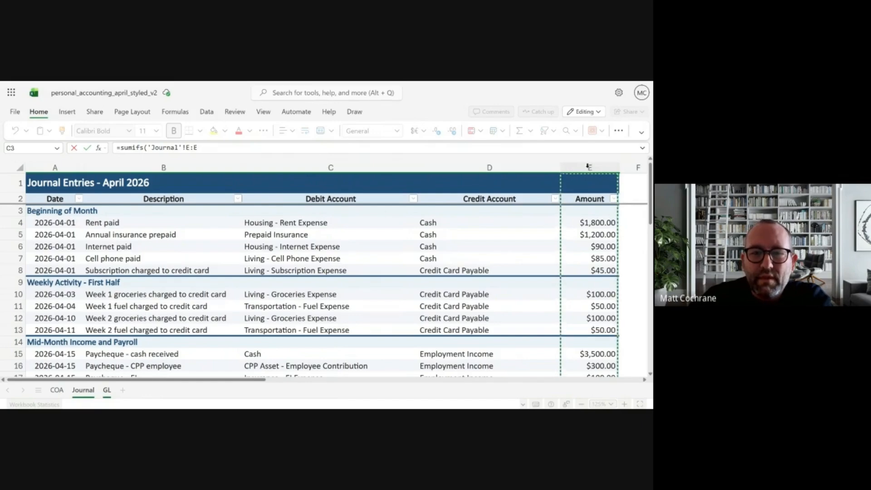
text(,)
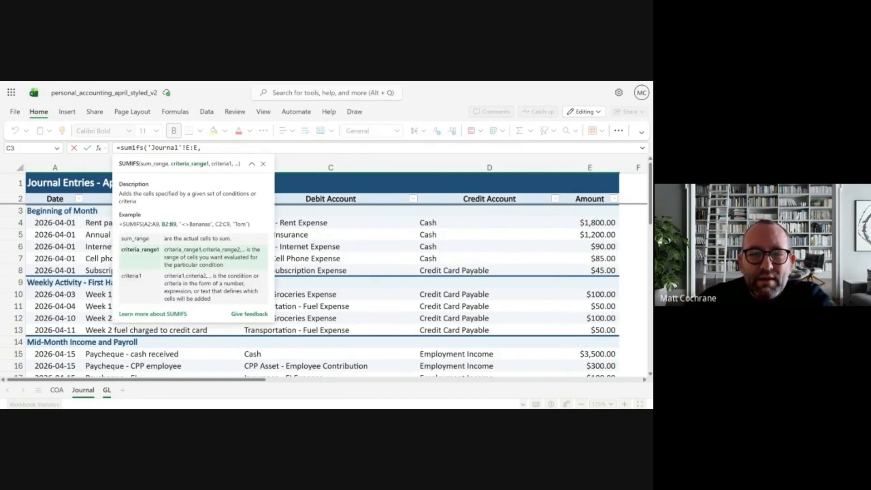
click(318, 167)
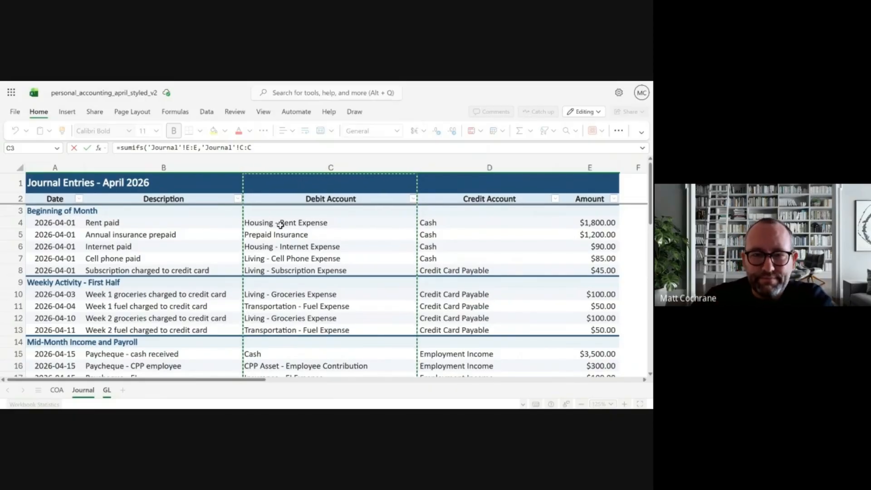
text(,)
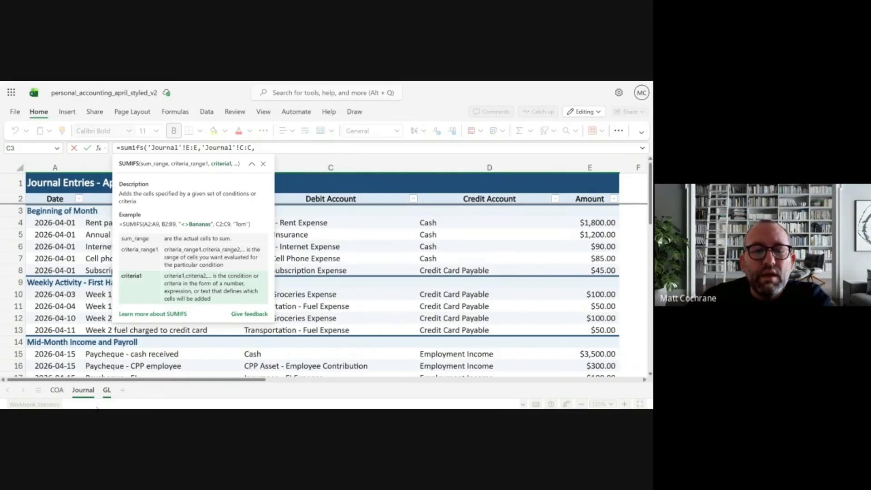
click(107, 390)
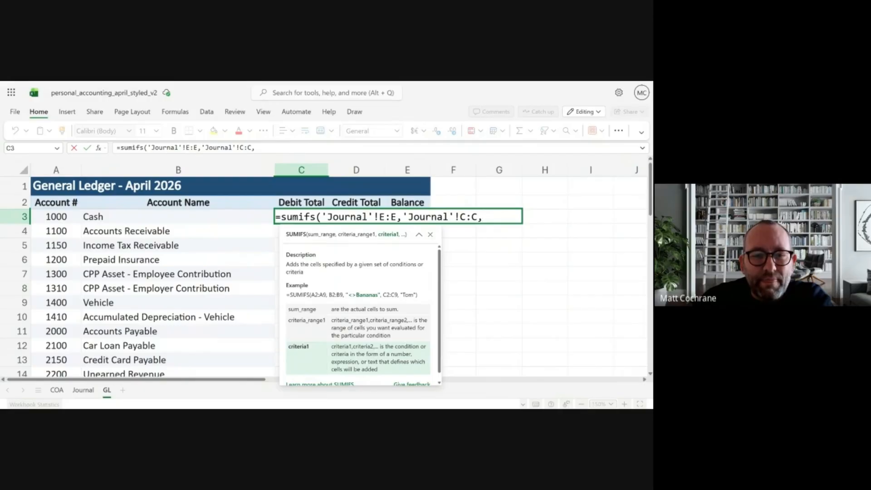
click(150, 223)
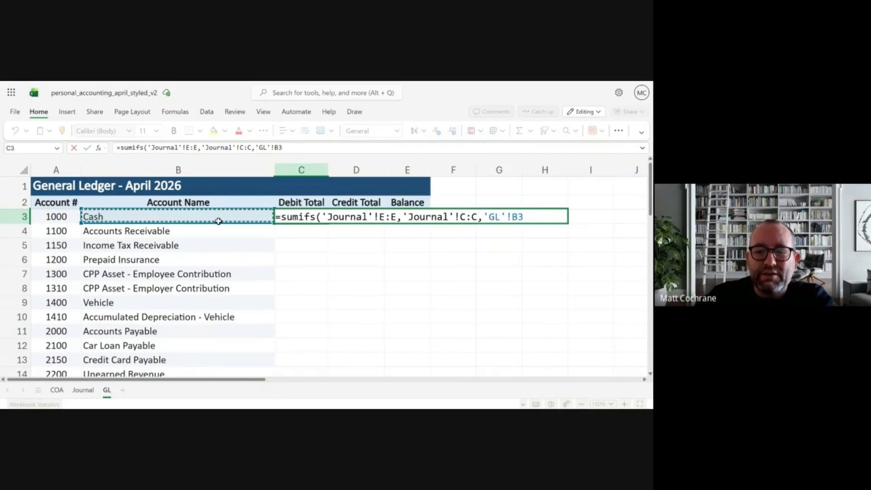
text())
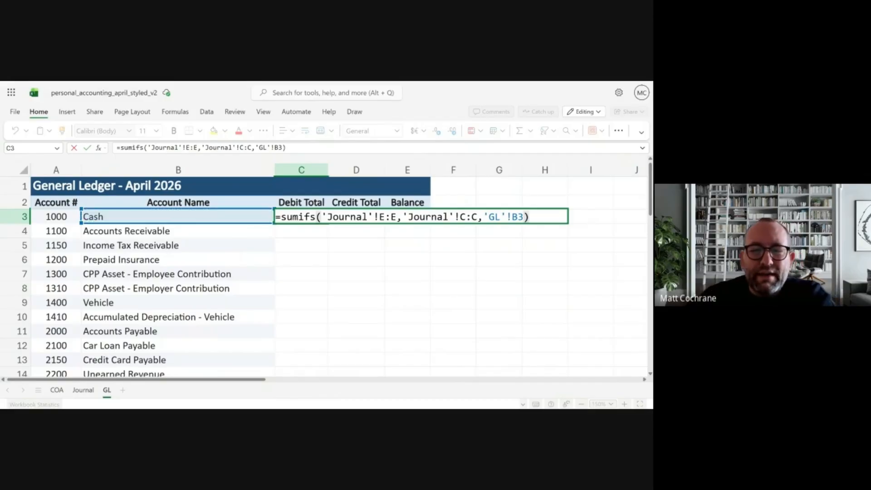
key(Return)
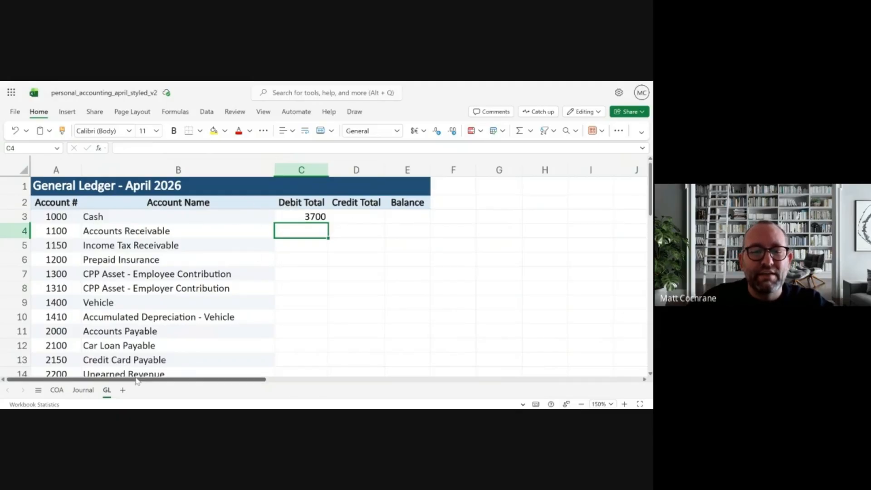
- Check the Cash debits on the Journal sheet against the ledger total, locating the paycheque and cash-received-in-advance entries
click(84, 390)
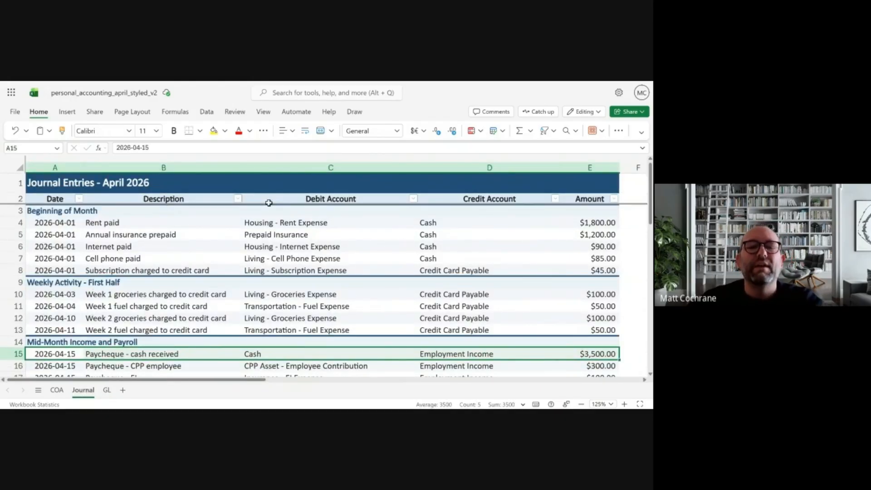
scroll(271, 253, down, 2)
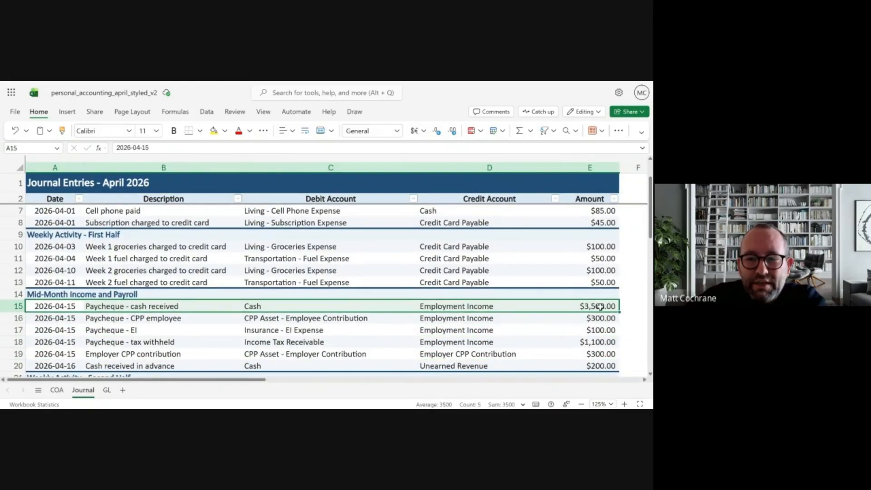
click(277, 307)
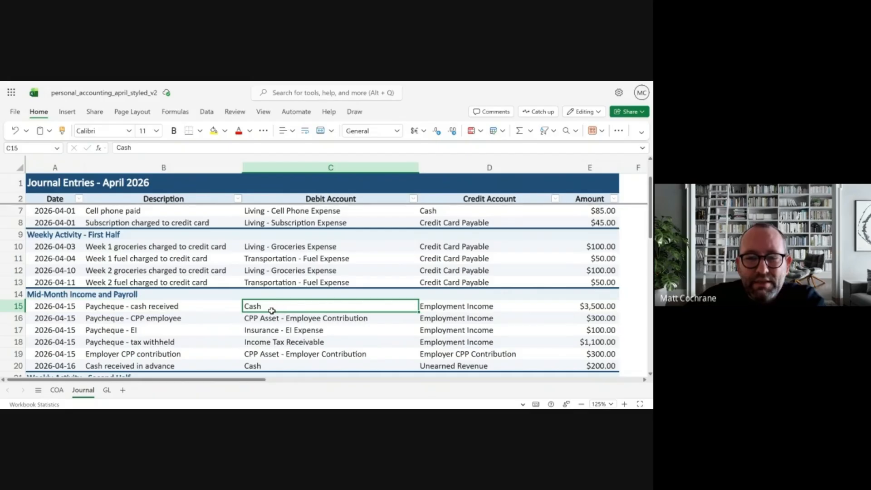
scroll(271, 311, down, 1)
scroll(272, 311, down, 2)
click(268, 317)
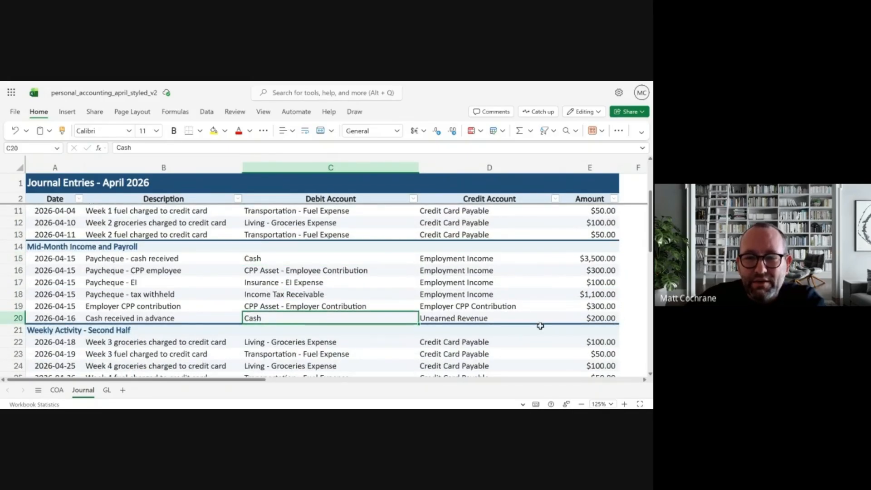
- Examine the remaining Journal entries through the month-end adjustments for further debits to Cash
scroll(272, 306, down, 2)
scroll(271, 307, down, 6)
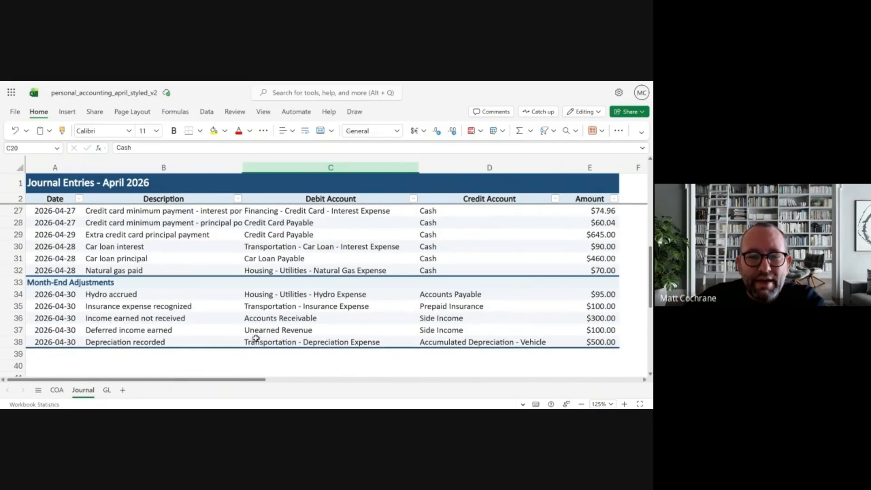
scroll(277, 261, up, 2)
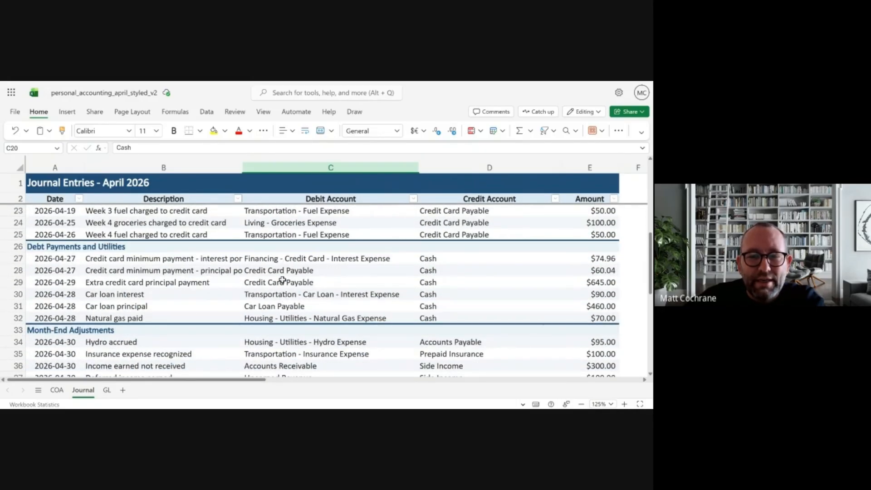
scroll(279, 279, up, 2)
scroll(283, 262, up, 2)
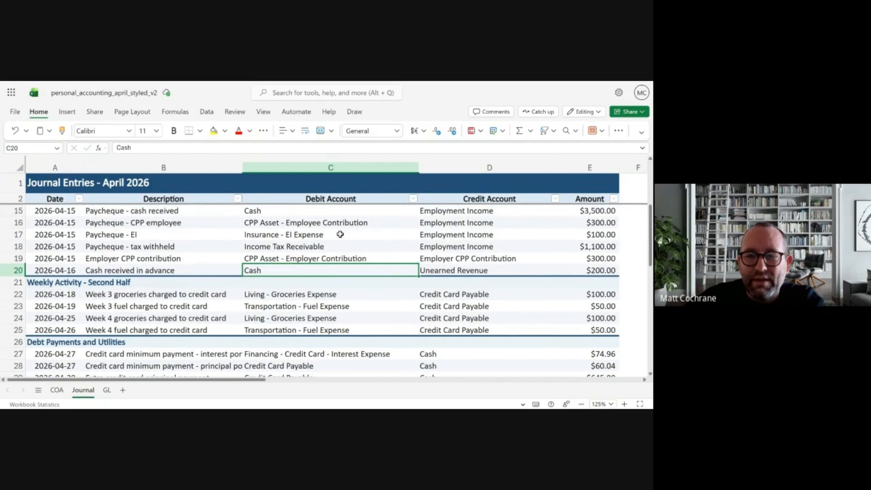
scroll(605, 277, up, 6)
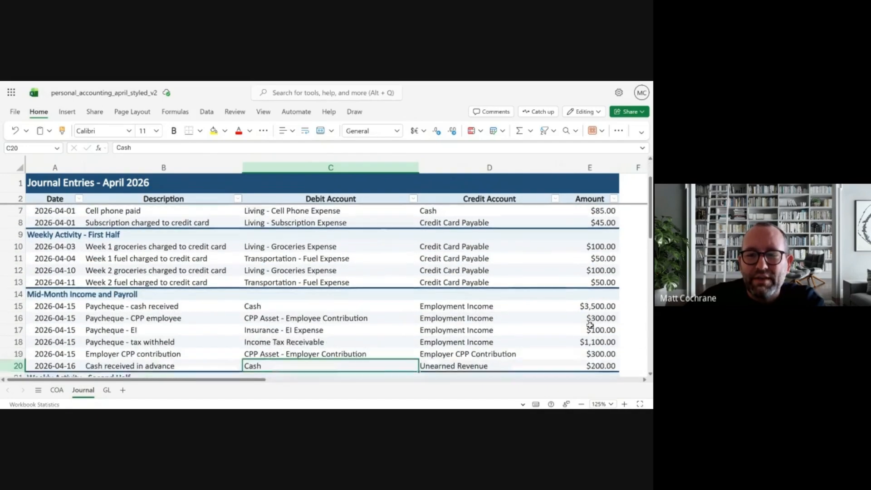
scroll(590, 317, down, 2)
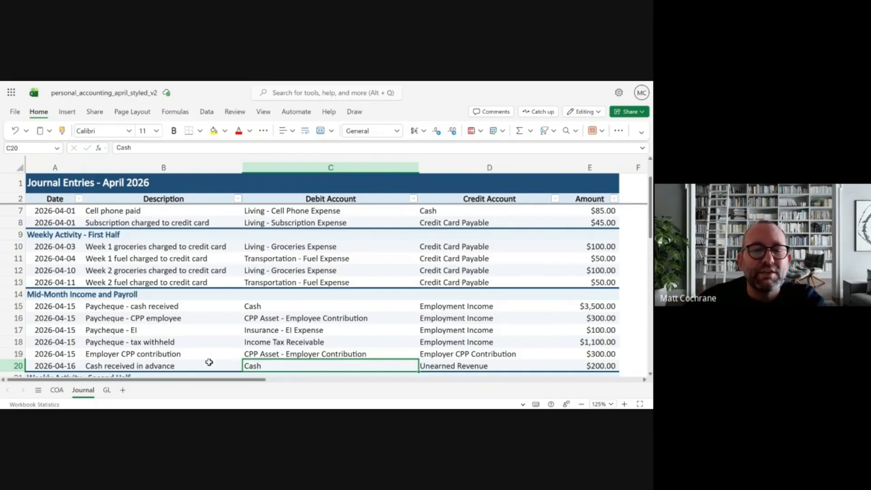
- Enter =SUMIFS('Journal'!E:E,'Journal'!D:D,'GL'!B3) in D3 of the GL sheet as the Cash account's credit total
click(107, 391)
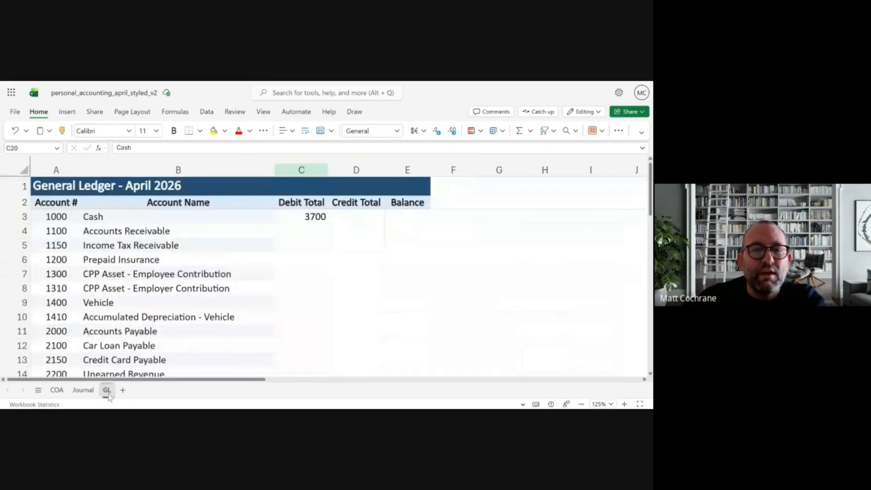
click(357, 215)
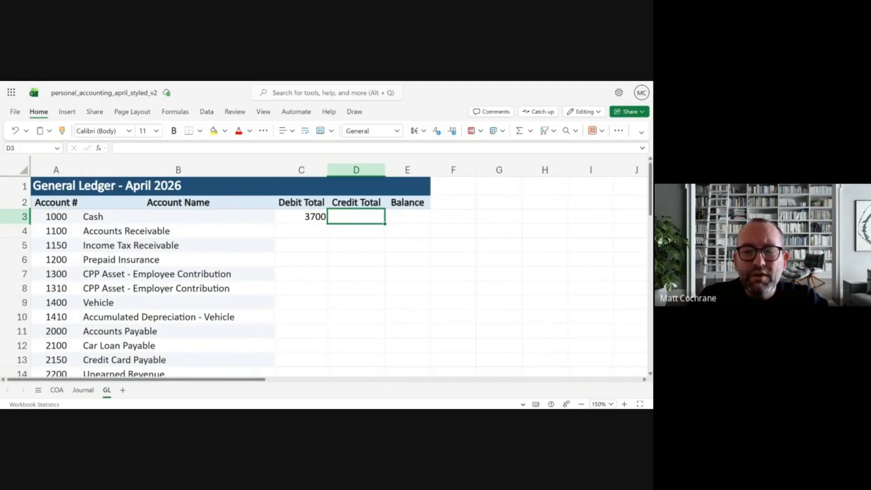
text(=su)
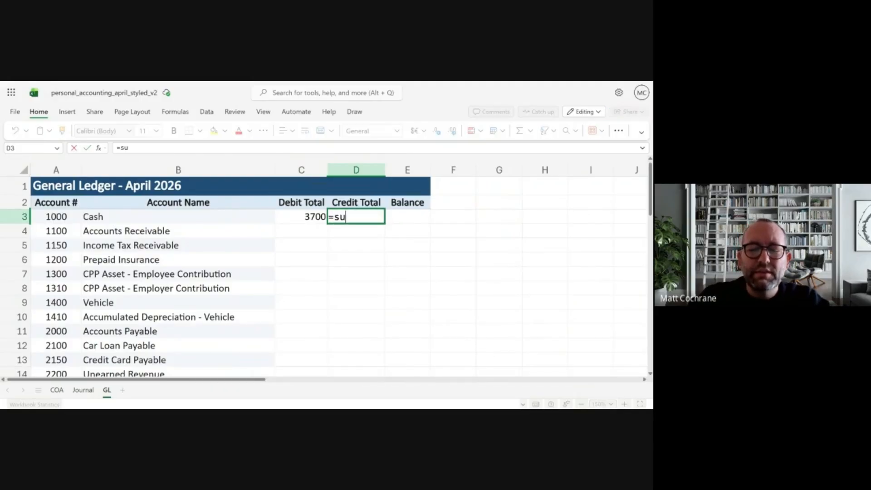
text(mifs)
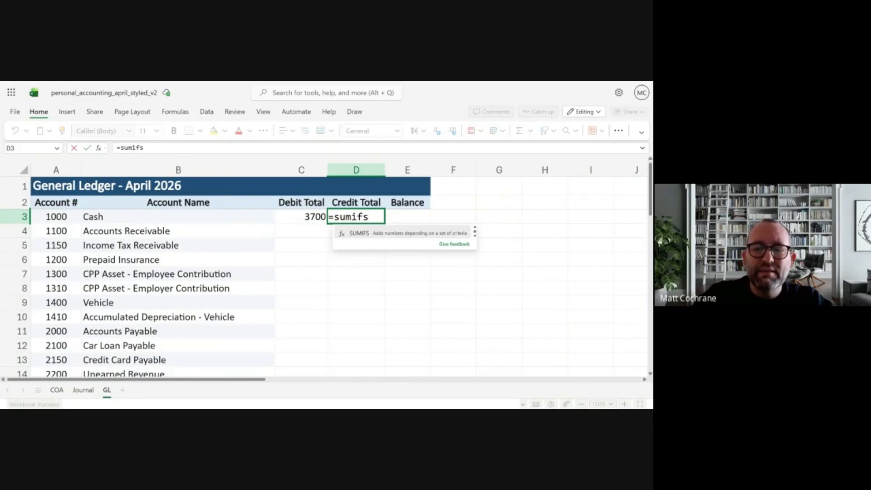
text(()
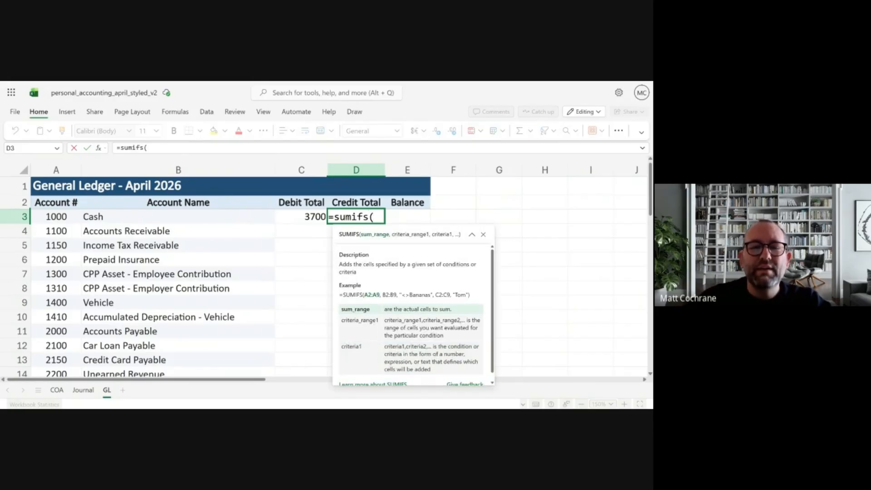
click(86, 391)
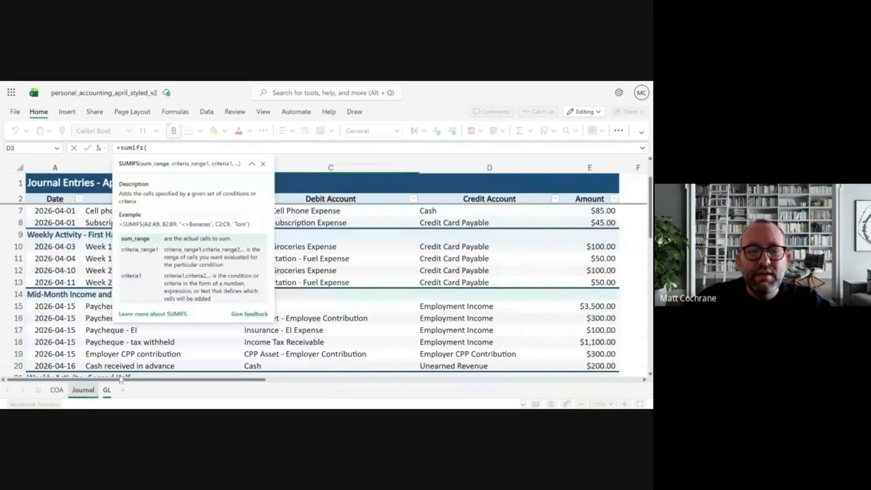
click(591, 167)
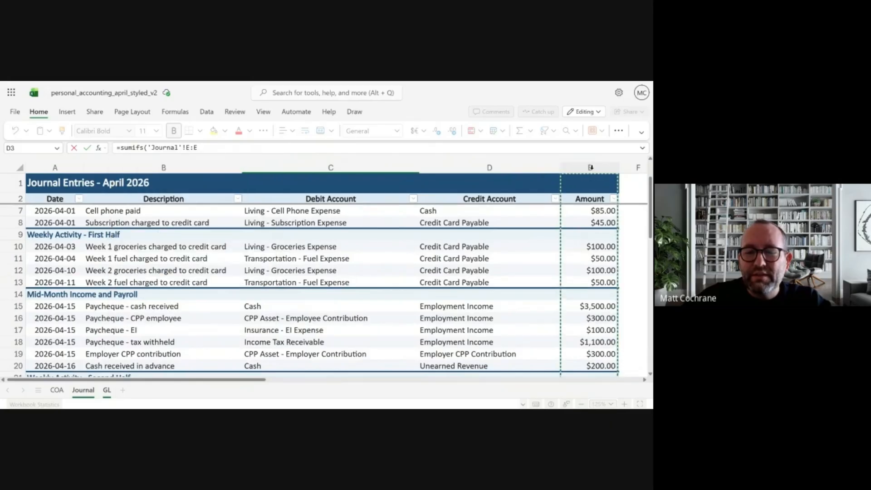
text(,)
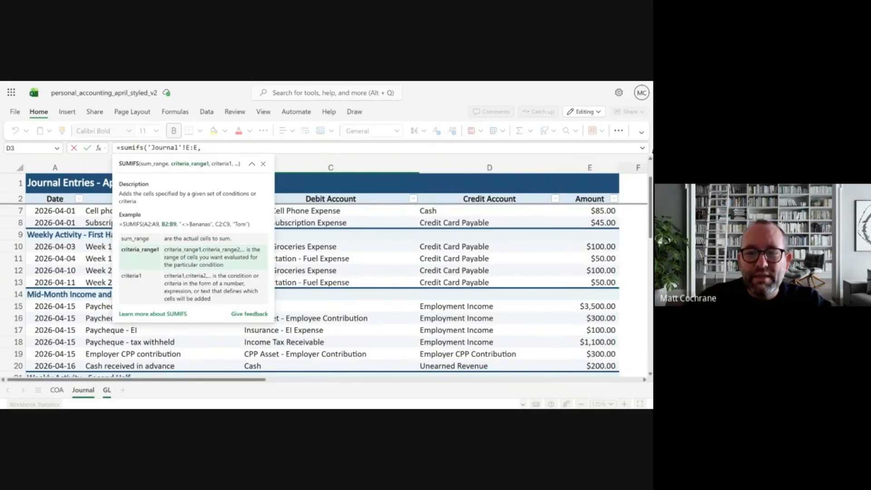
click(489, 167)
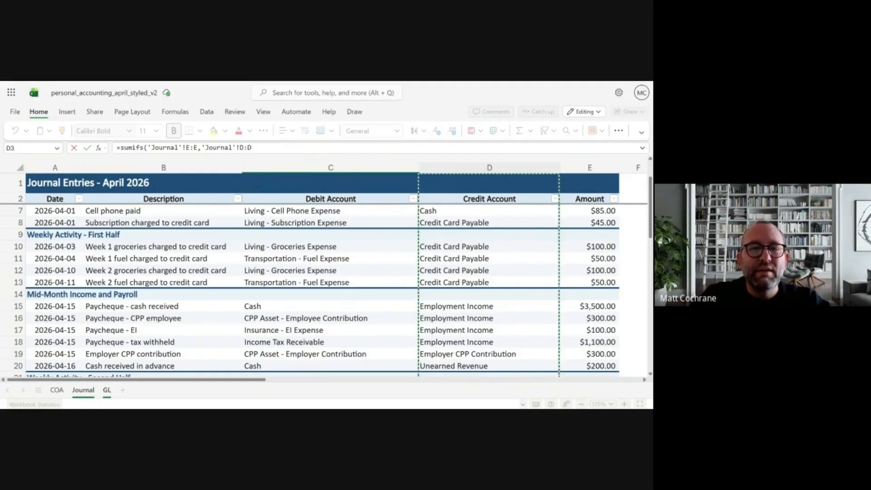
text(,)
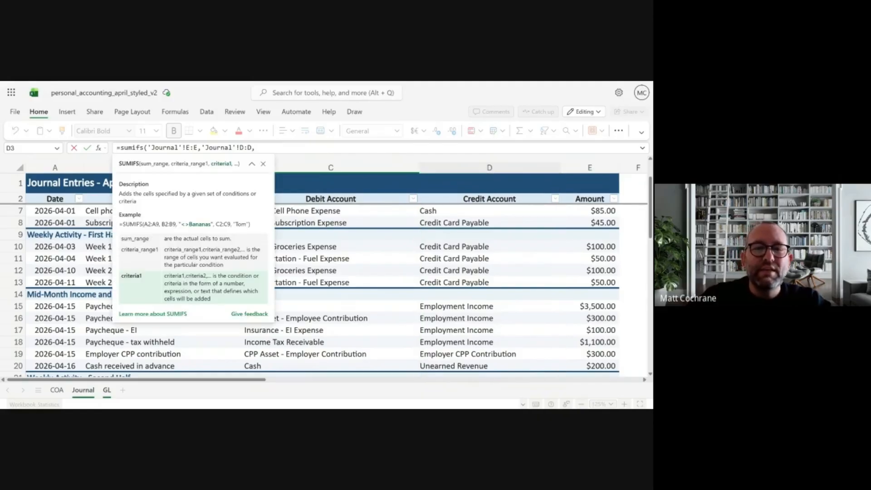
click(106, 390)
click(108, 216)
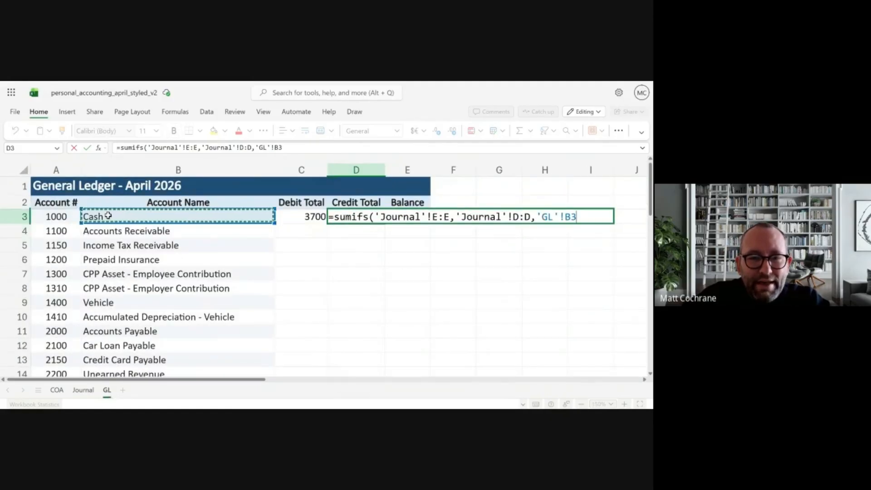
text())
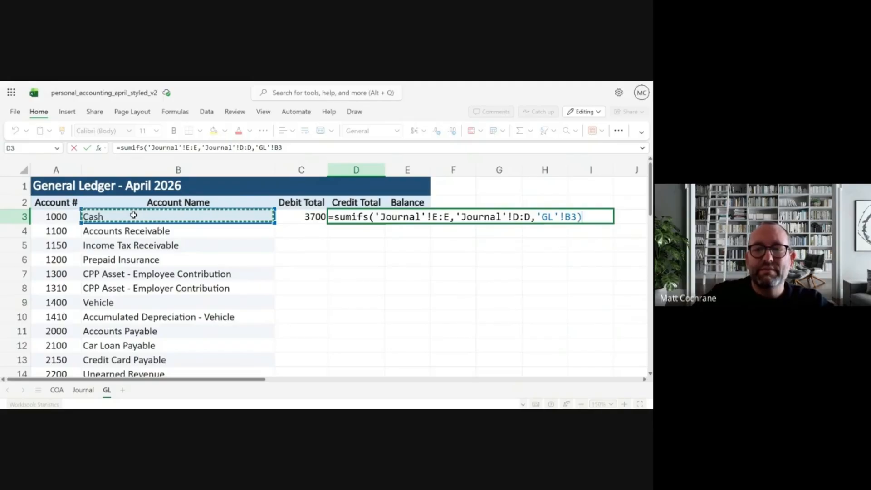
key(Return)
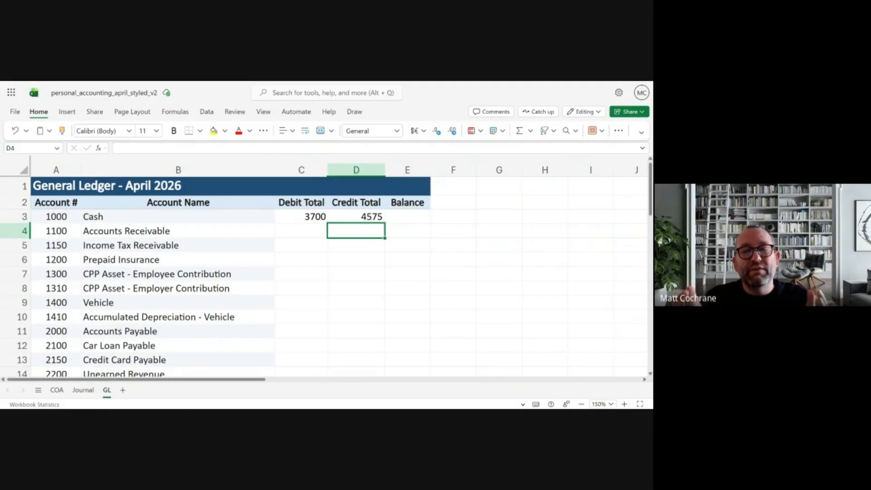
- Enter =C3-D3 in E3 as the Cash account's balance
click(419, 214)
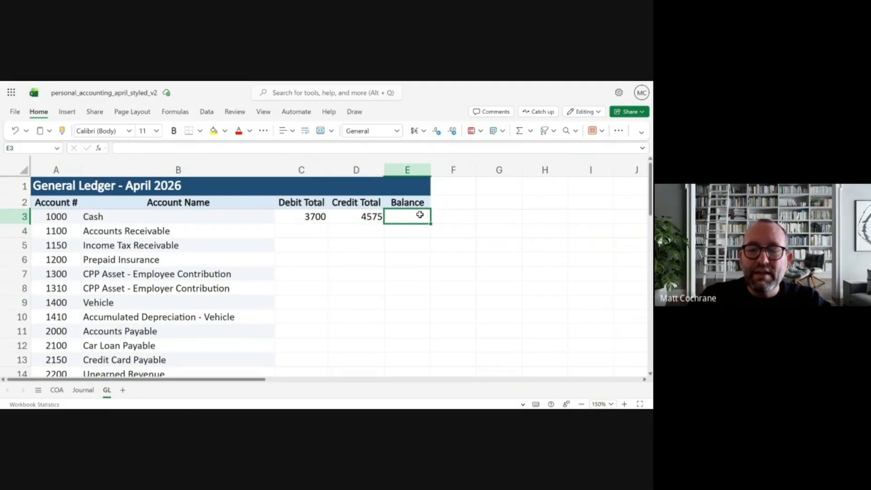
text(=)
click(313, 216)
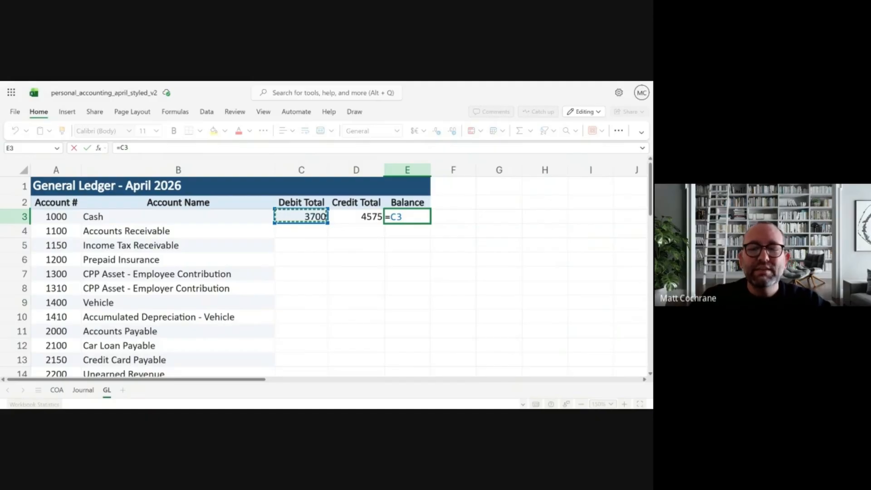
text(-)
key(Left)
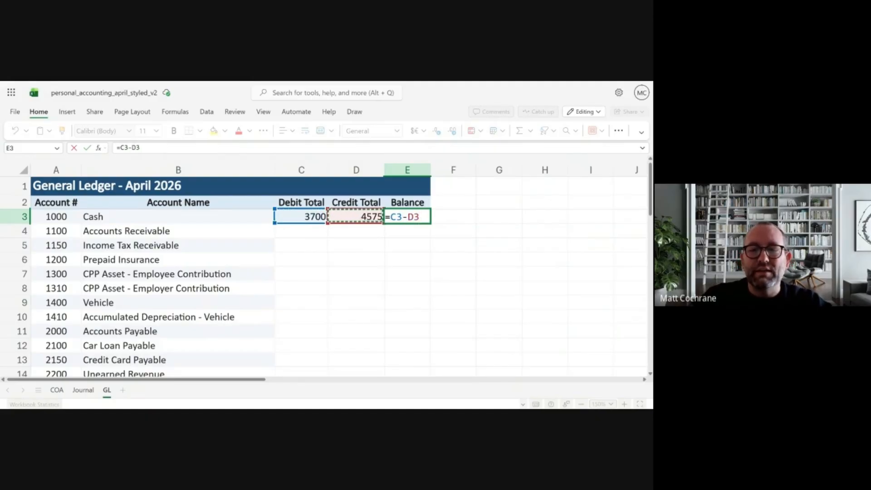
key(Return)
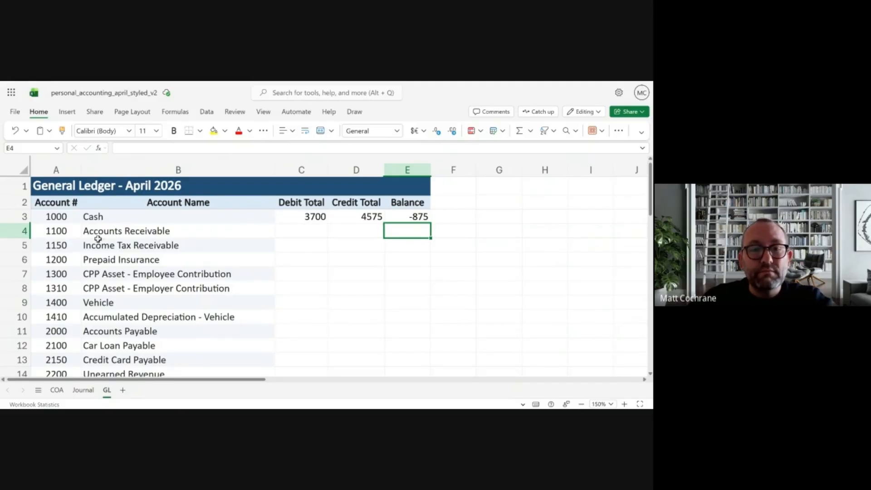
- Enter =SUMIFS('Journal'!E:E,'Journal'!C:C,'GL'!B4) in C4 as the Accounts Receivable debit total and check the entered formula
click(319, 231)
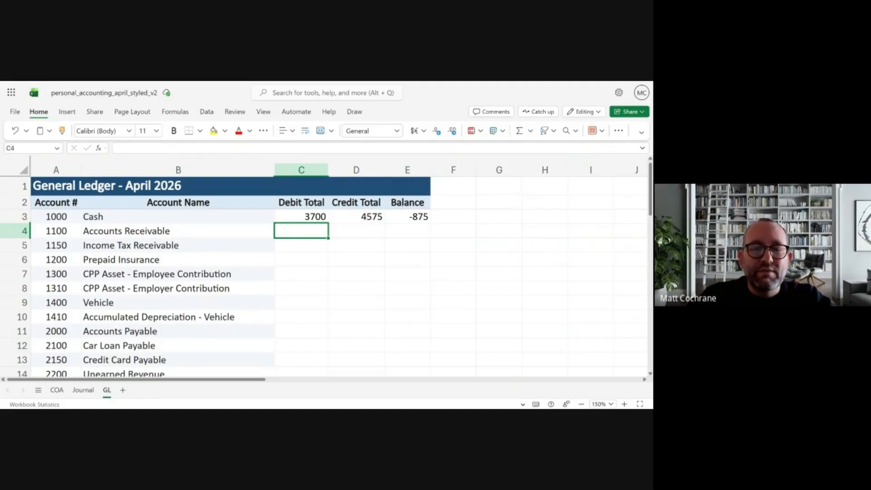
text(=sumifs)
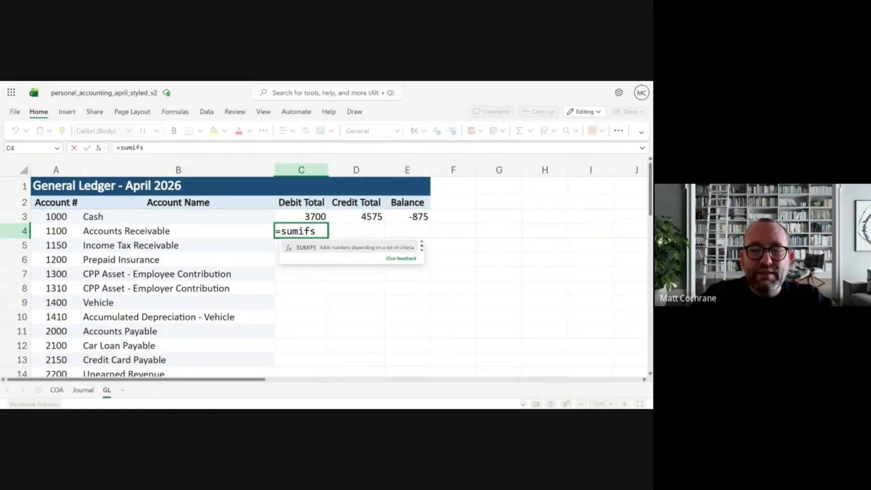
text(()
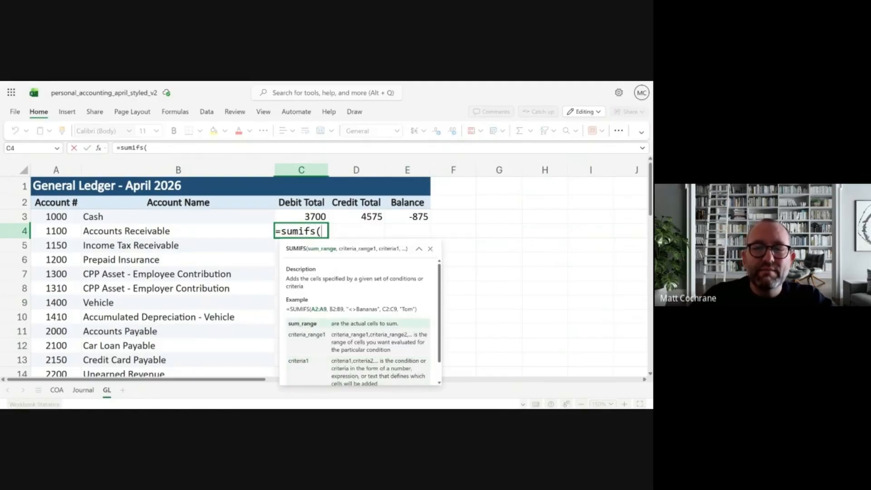
click(83, 390)
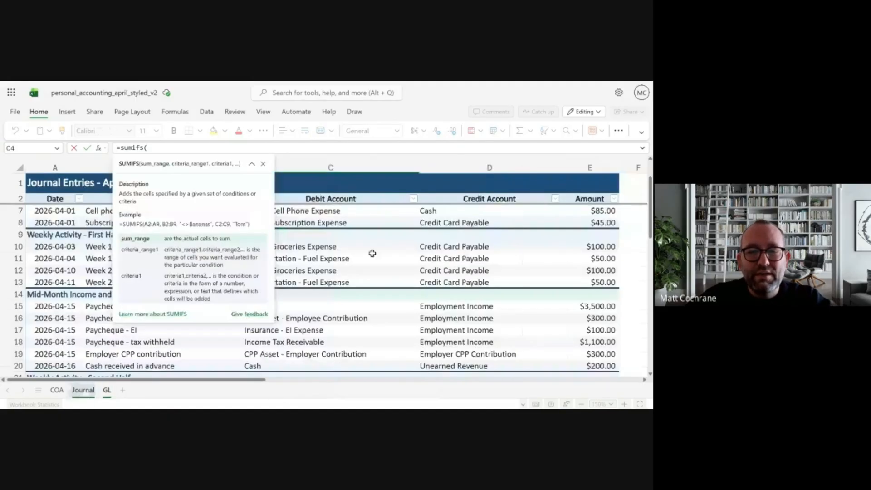
click(592, 168)
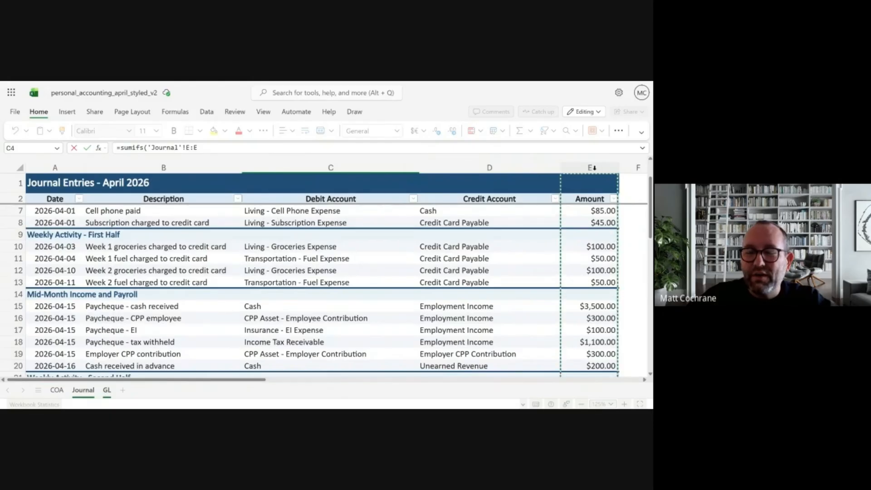
text(,)
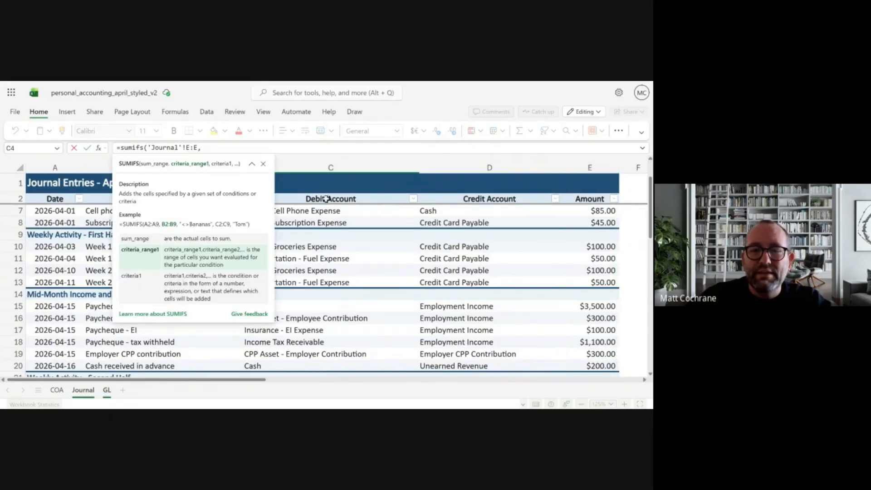
click(325, 168)
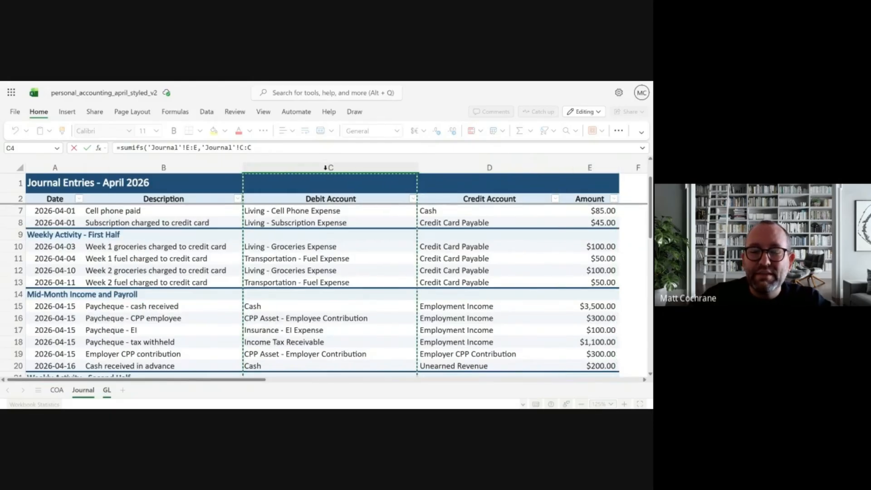
text(,)
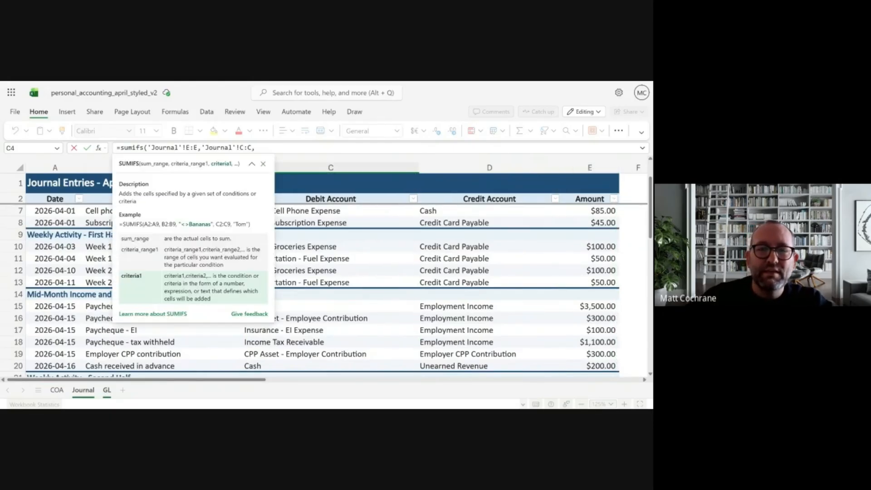
click(106, 390)
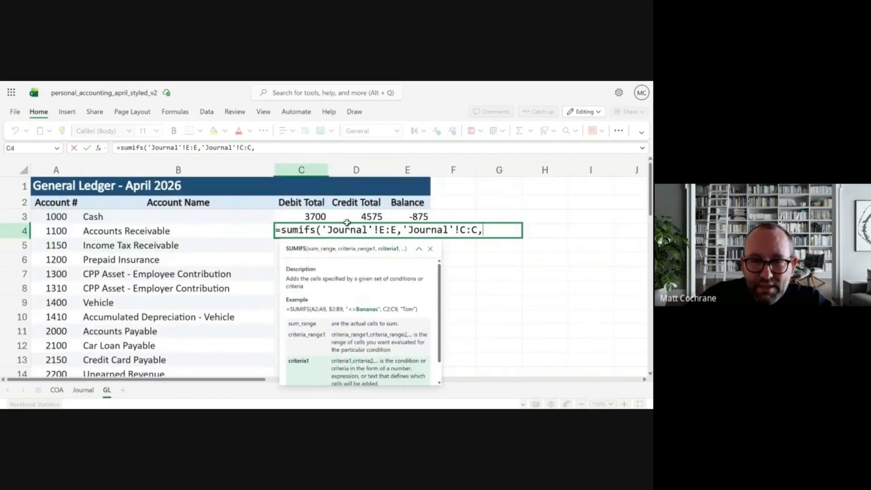
click(113, 232)
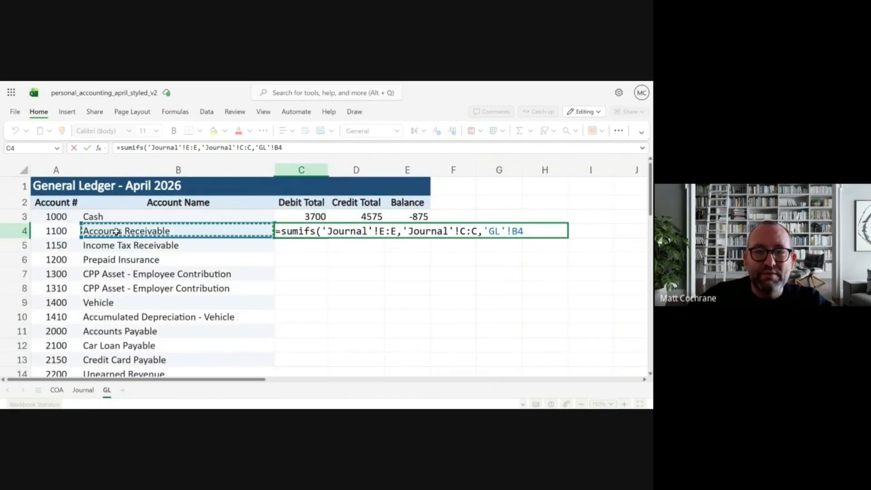
text())
key(Return)
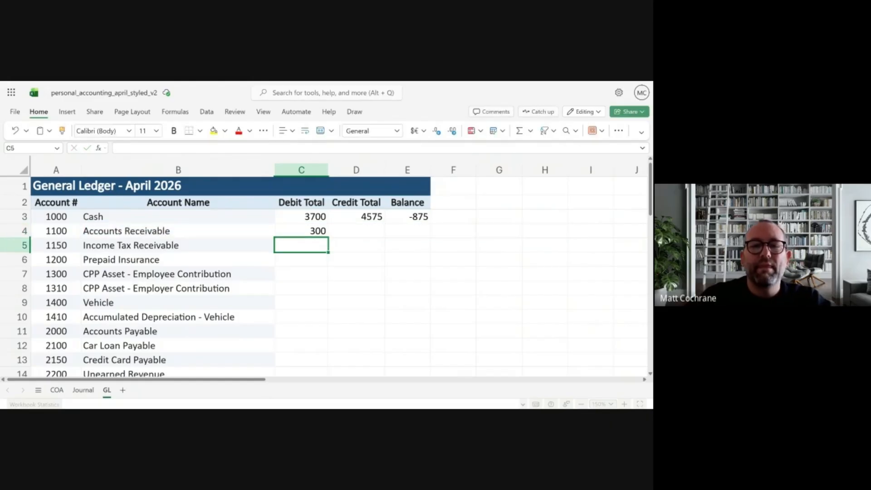
key(Up)
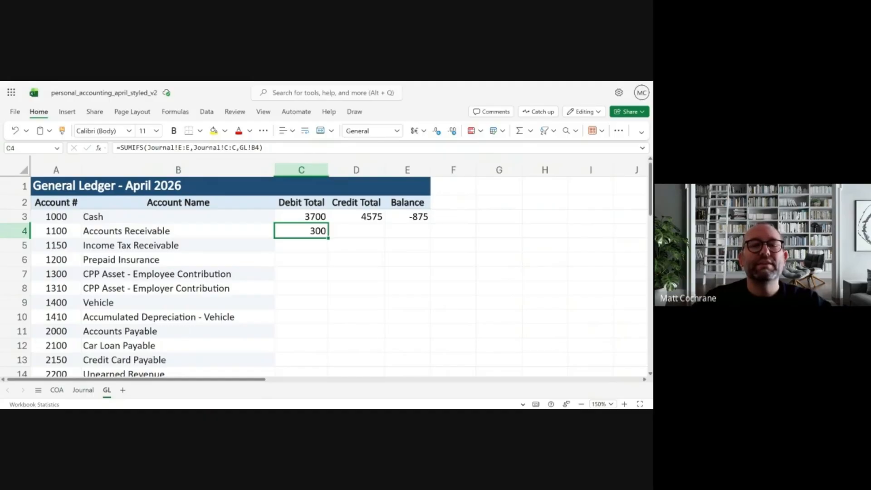
- Enter =SUMIFS('Journal'!E:E,'Journal'!D:D,'GL'!B4) in D4 of the GL sheet as the Accounts Receivable credit total
click(356, 231)
text(=sum)
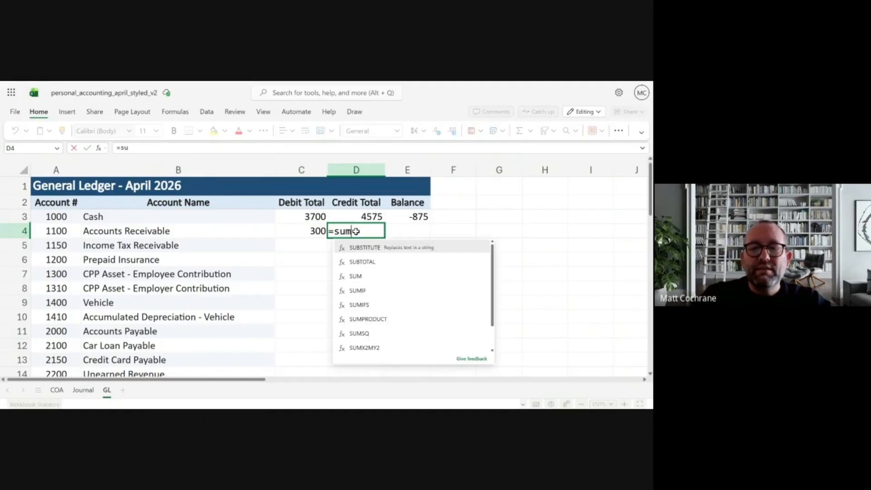
text(ifs()
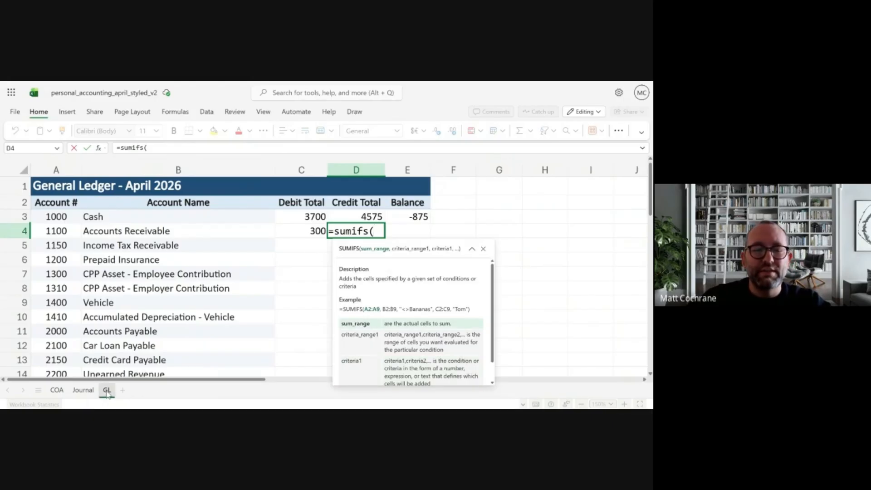
click(83, 390)
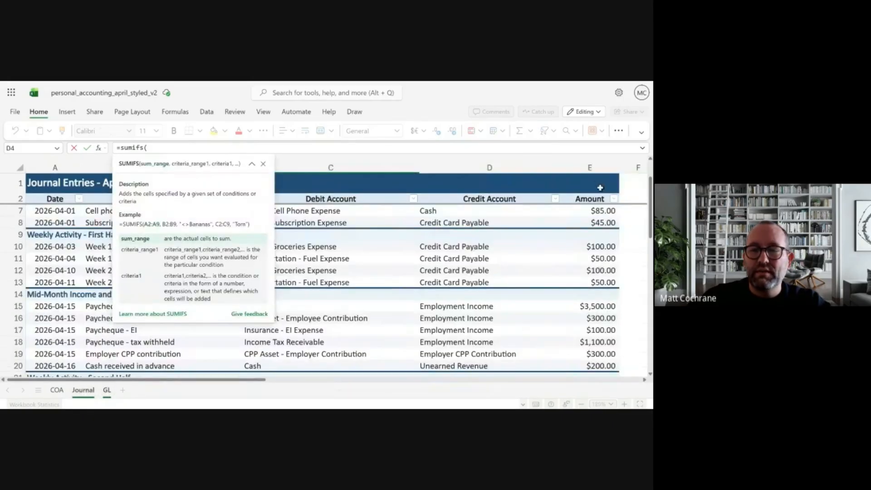
click(588, 166)
text(,)
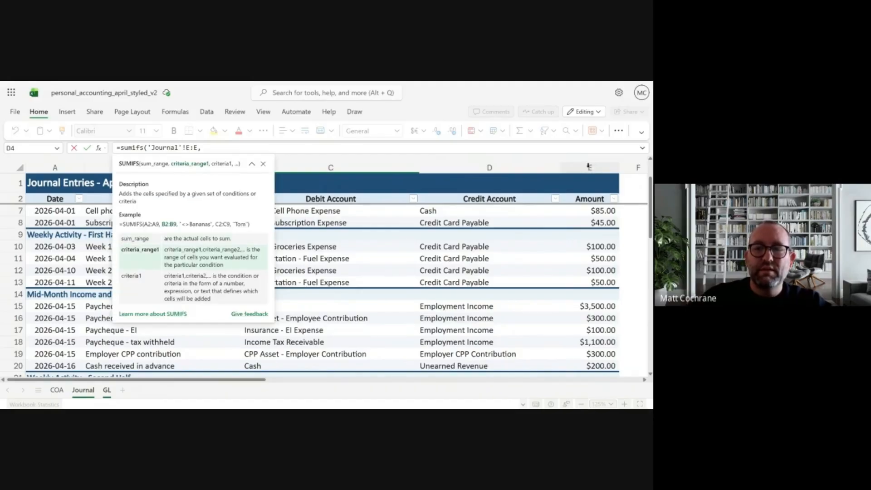
click(474, 166)
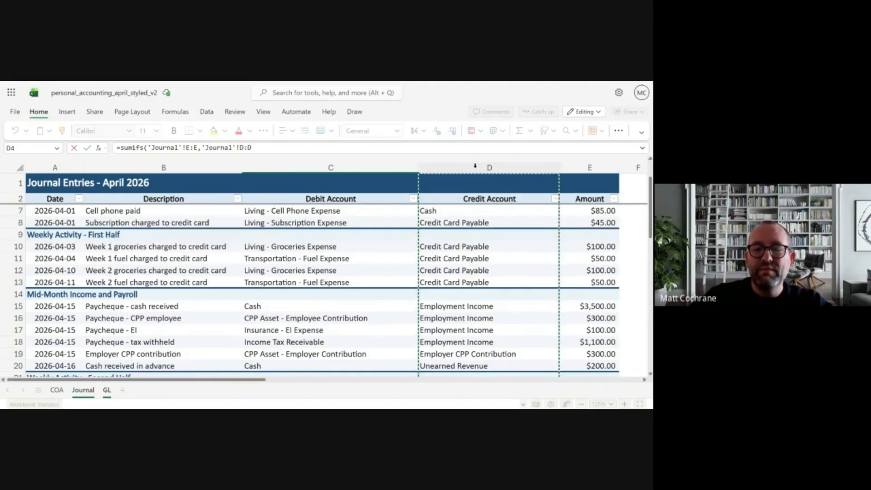
text(,)
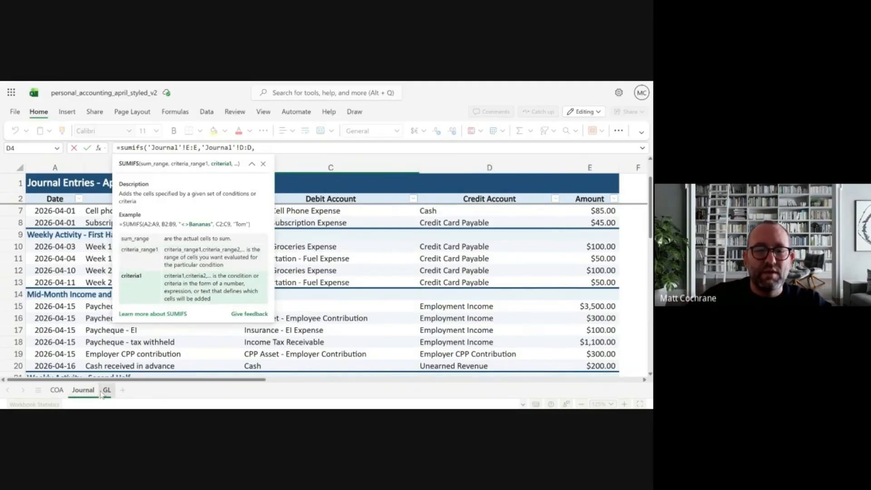
click(107, 391)
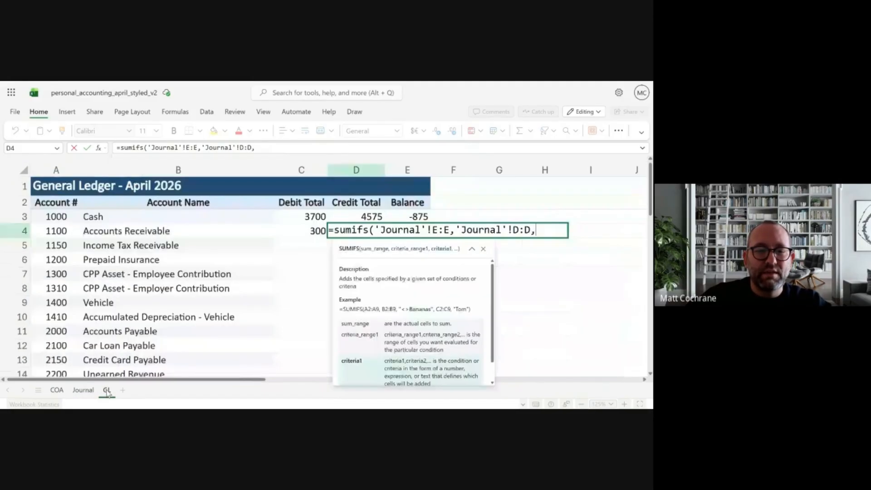
click(128, 232)
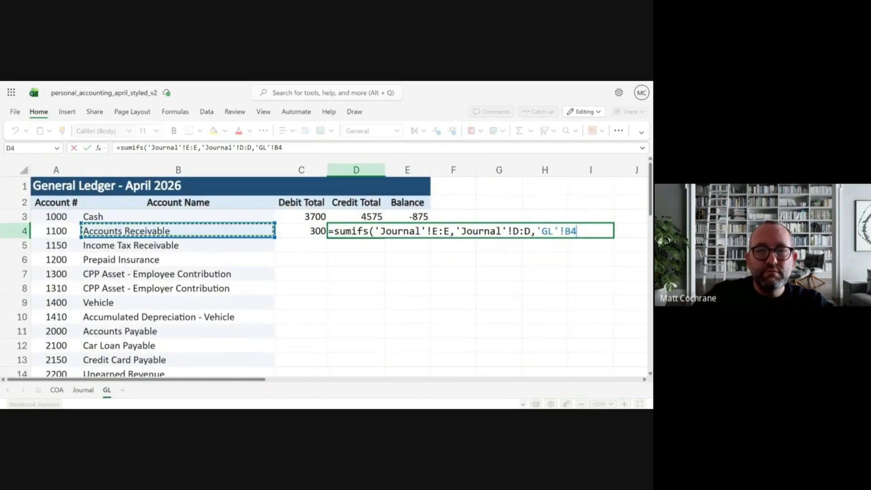
key(Return)
- Enter =C4-D4 in E4 as the Accounts Receivable balance
key(Up)
key(Right)
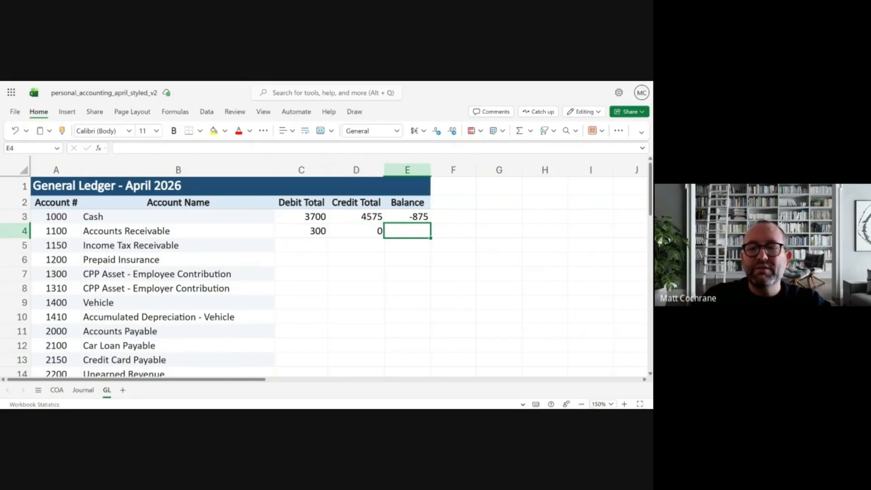
text(=)
click(323, 232)
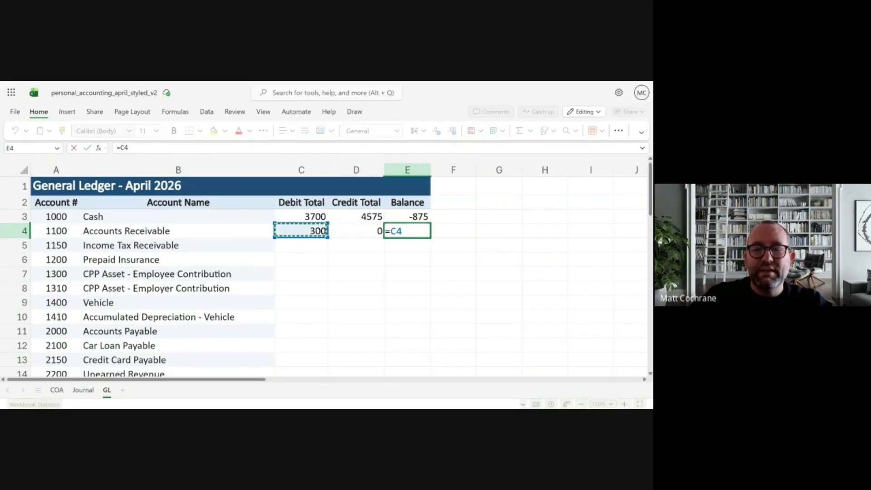
text(-)
click(365, 231)
key(Return)
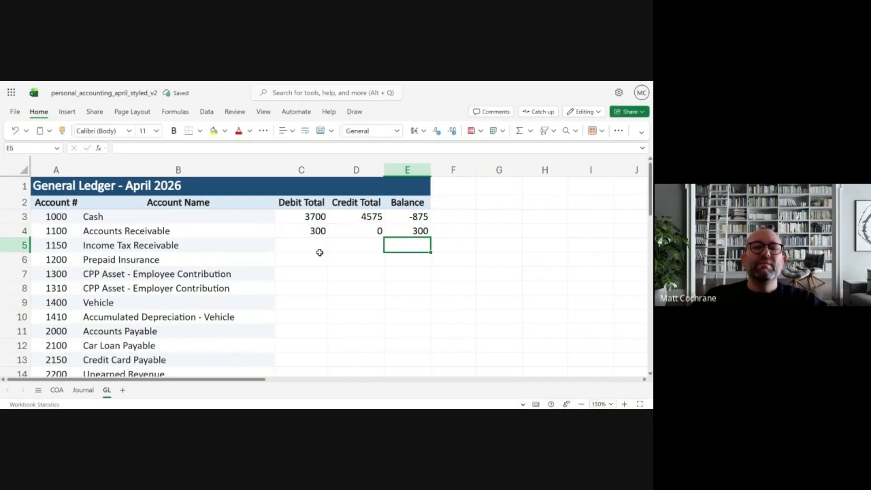
- Fill the formulas in C4:E4 down to the Income Tax Receivable row and check the references in C5
click(301, 233)
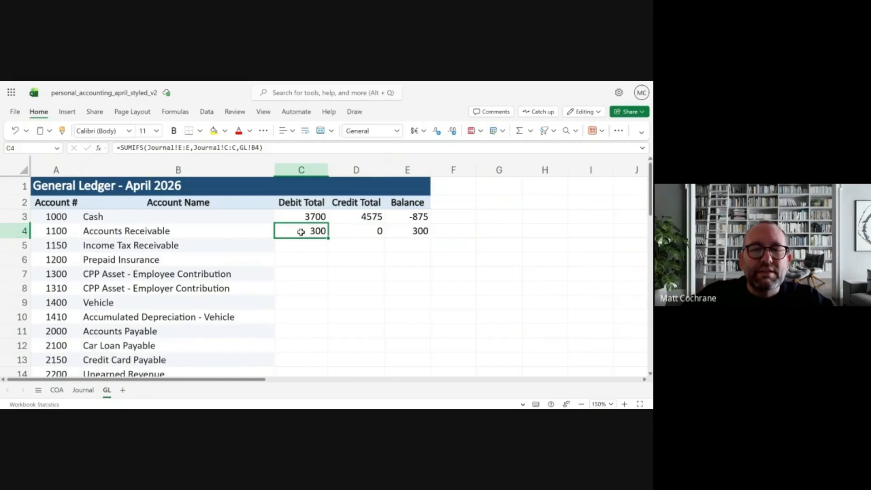
drag(300, 232, 413, 232)
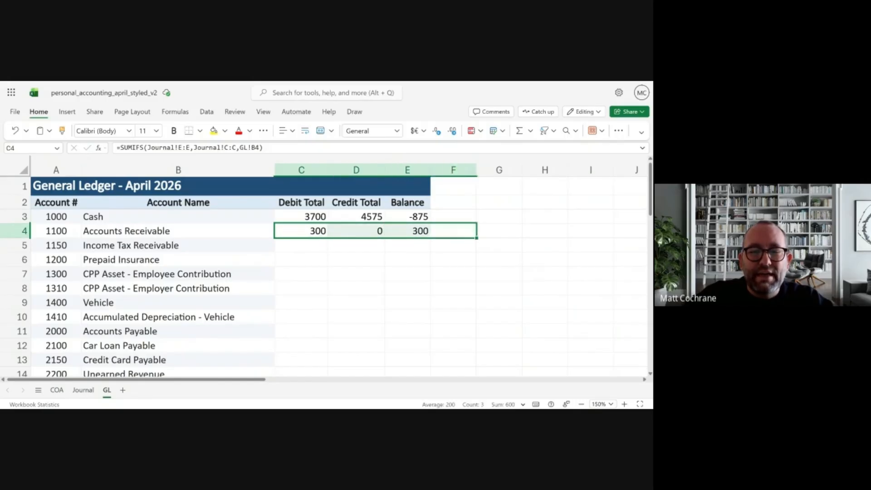
key(shift+Down)
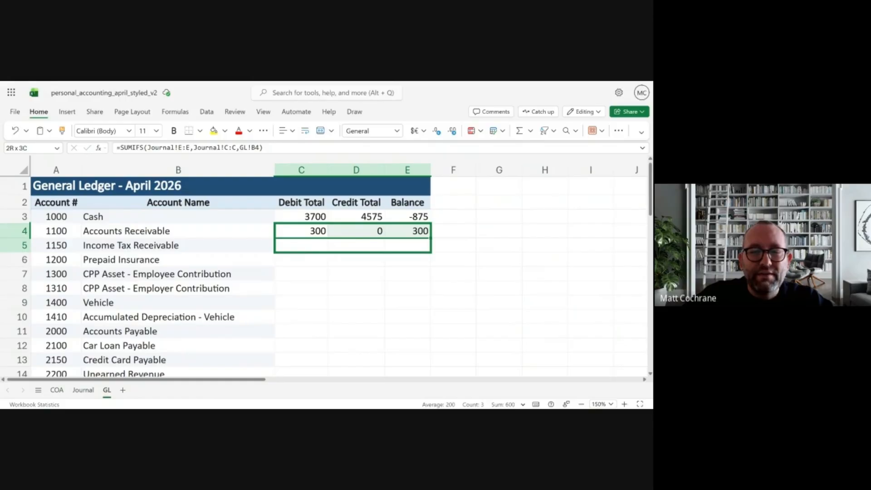
key(ctrl+d)
click(304, 245)
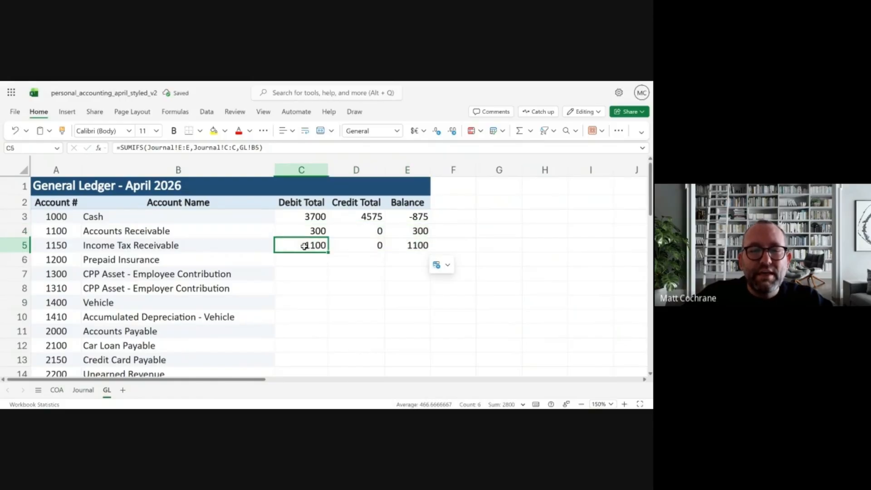
mouse_move(166, 149)
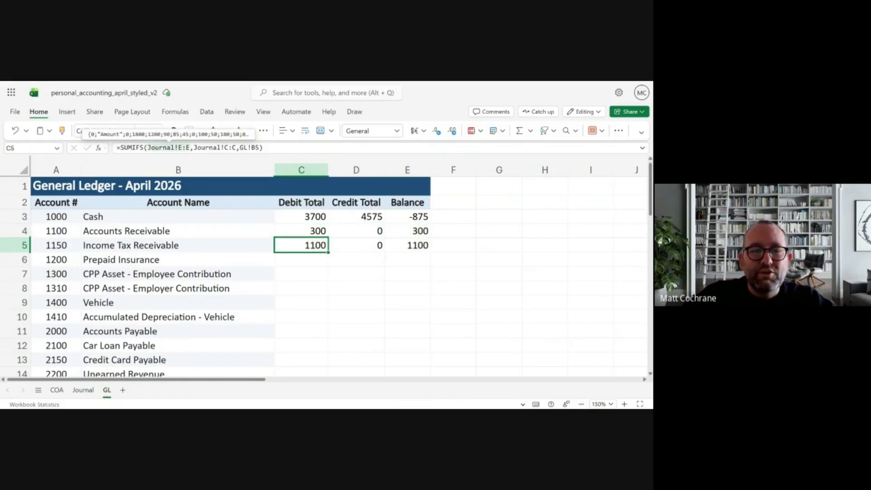
mouse_move(200, 150)
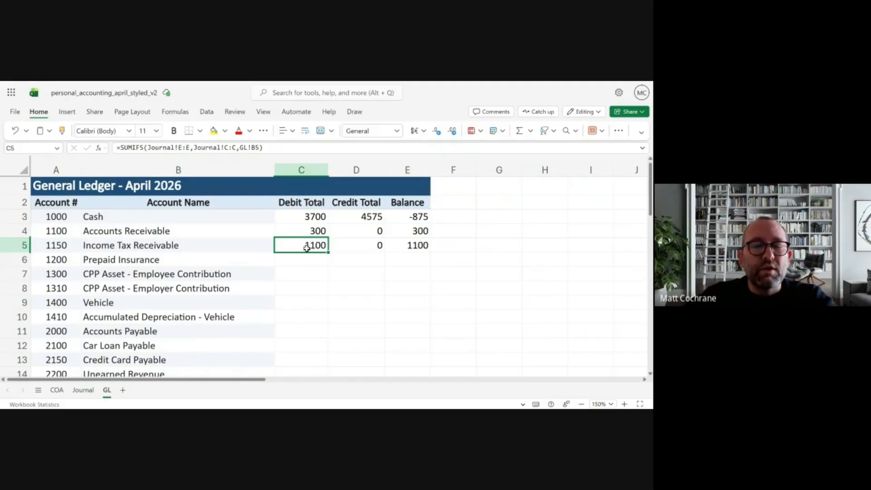
- Fill the debit, credit and balance formulas in C5:E5 down to row 30, covering all remaining accounts
drag(298, 243, 408, 286)
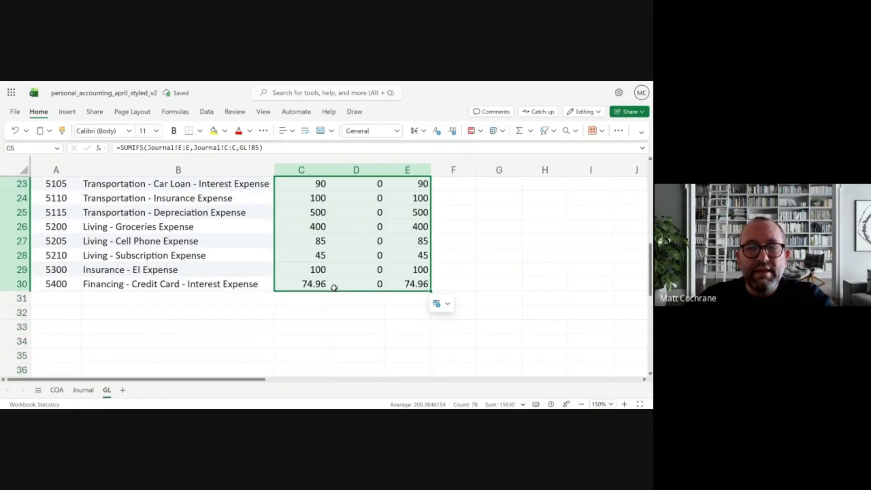
scroll(339, 280, up, 2)
scroll(339, 280, up, 5)
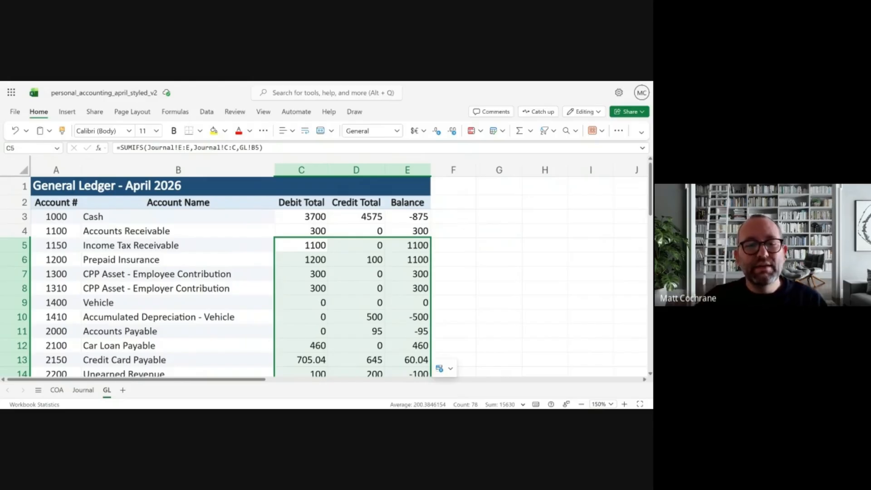
- Compare the ledger with the Journal and examine the balance signs of the liability, income and expense accounts
click(83, 390)
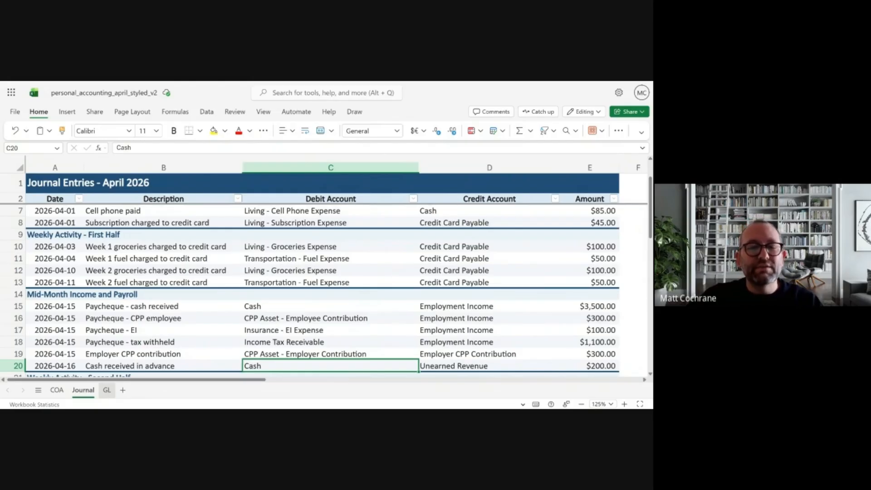
click(107, 391)
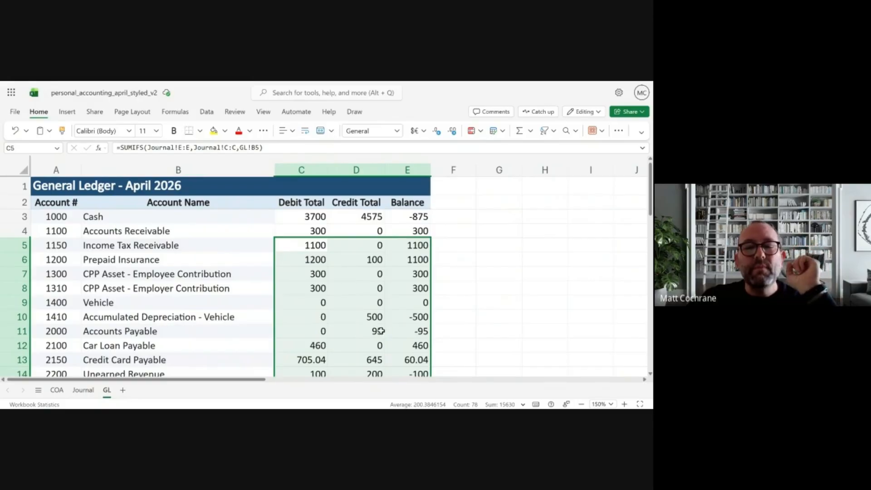
click(409, 334)
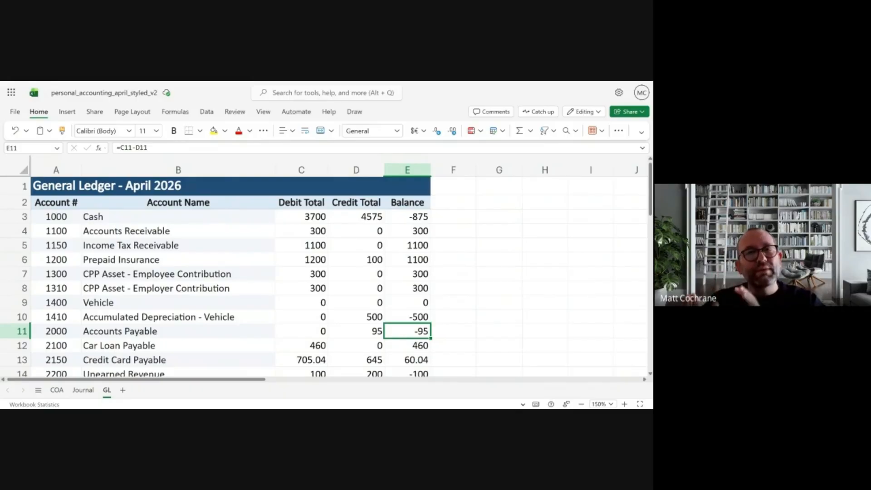
scroll(281, 302, down, 2)
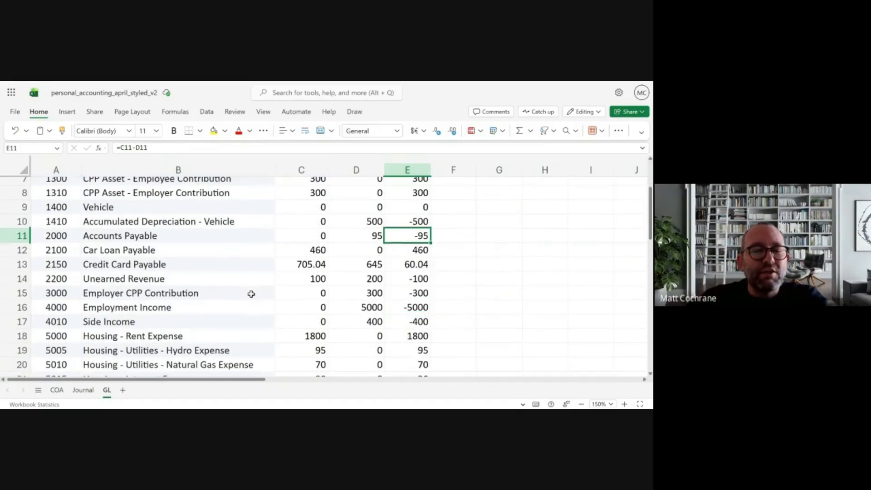
drag(48, 232, 421, 276)
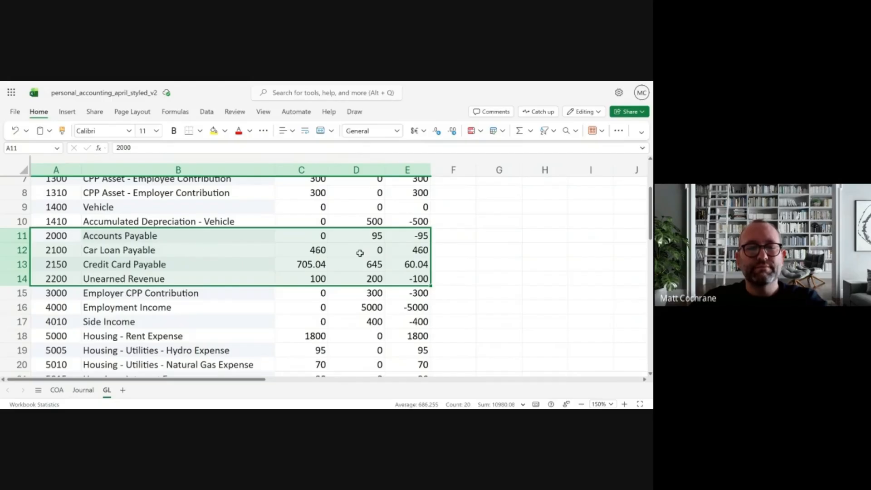
scroll(381, 256, down, 1)
scroll(384, 261, down, 1)
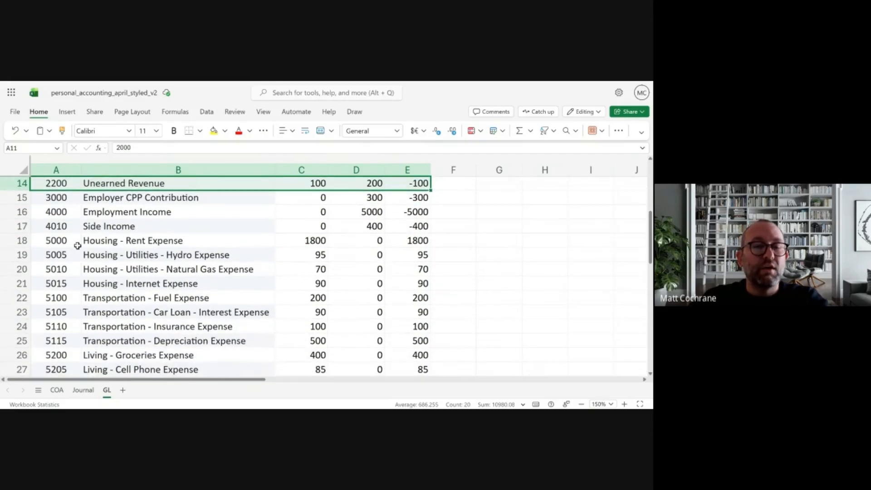
click(56, 241)
drag(56, 243, 418, 242)
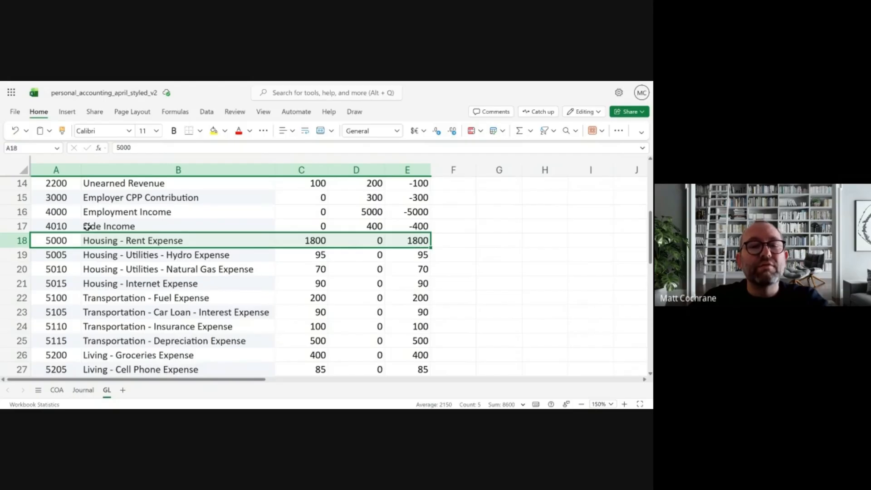
drag(50, 212, 418, 225)
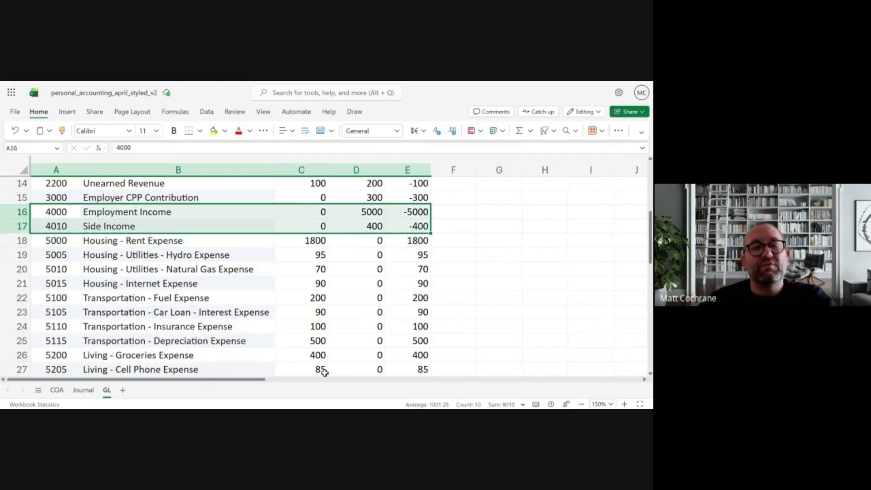
scroll(324, 371, up, 1)
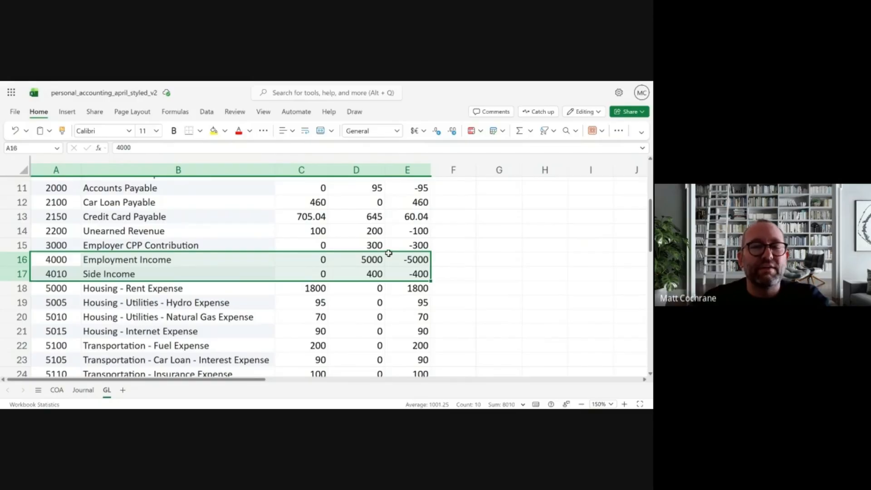
scroll(399, 252, up, 4)
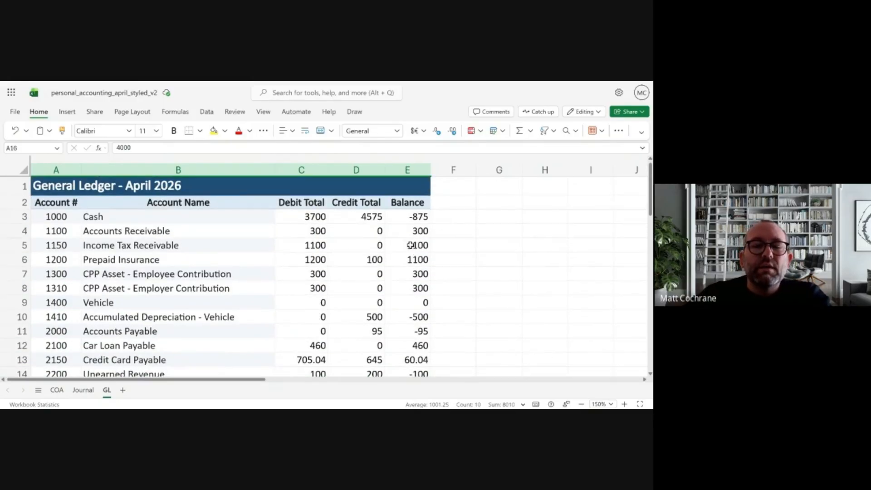
- Copy the Balance header's formatting to F2 and title the new column "Adjusted Balance"
click(463, 204)
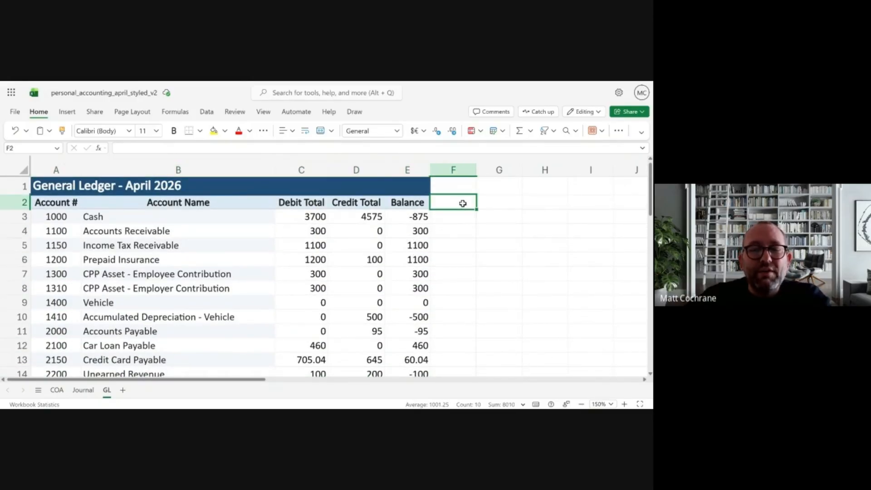
click(428, 207)
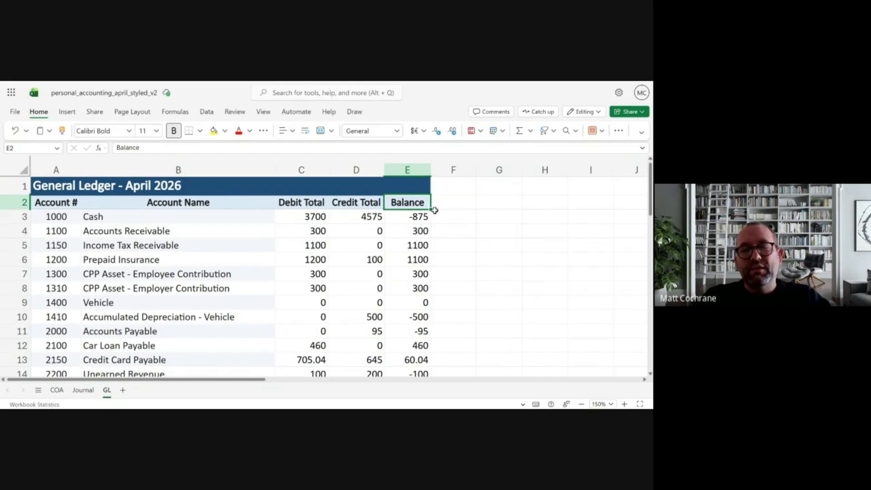
key(ctrl+c)
click(432, 206)
key(ctrl+v)
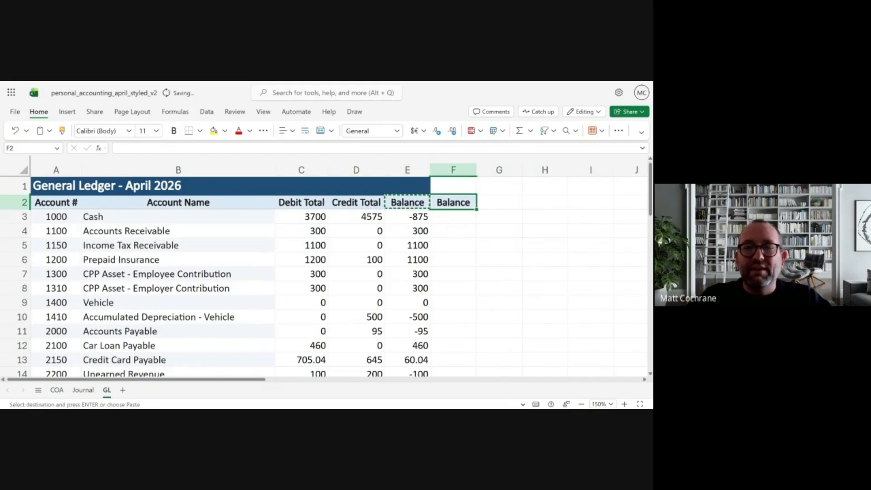
key(Right)
key(Left)
text(A)
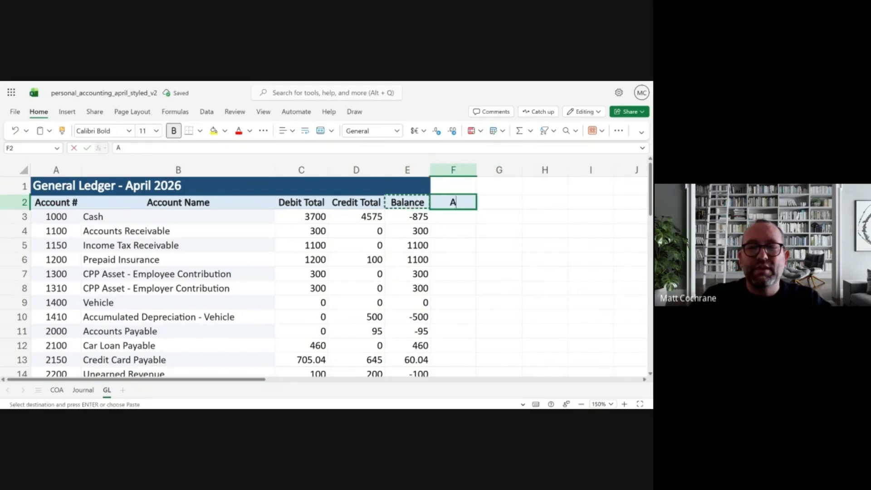
text(djusted Balance)
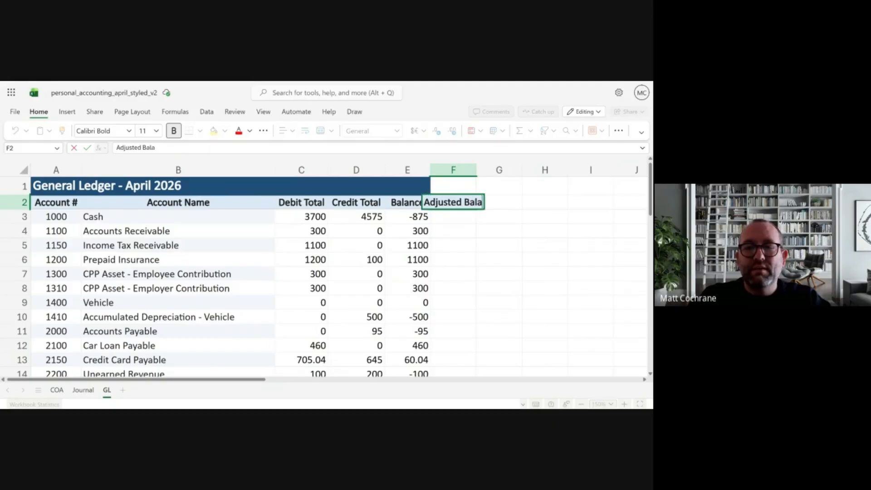
key(Return)
key(Up)
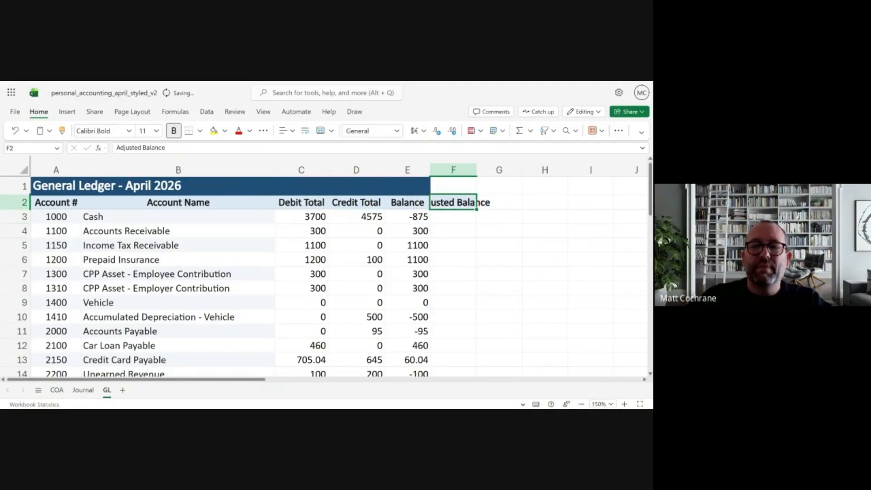
- Widen column F to fit the full "Adjusted Balance" header
click(446, 217)
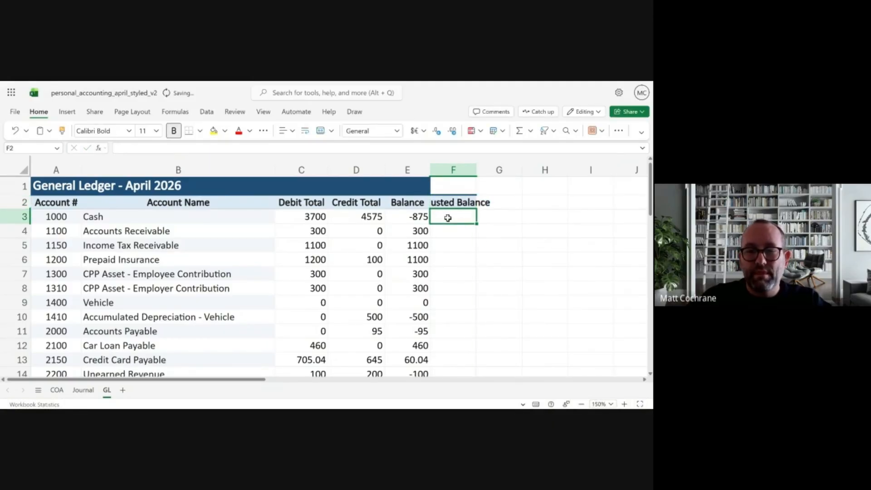
double_click(475, 172)
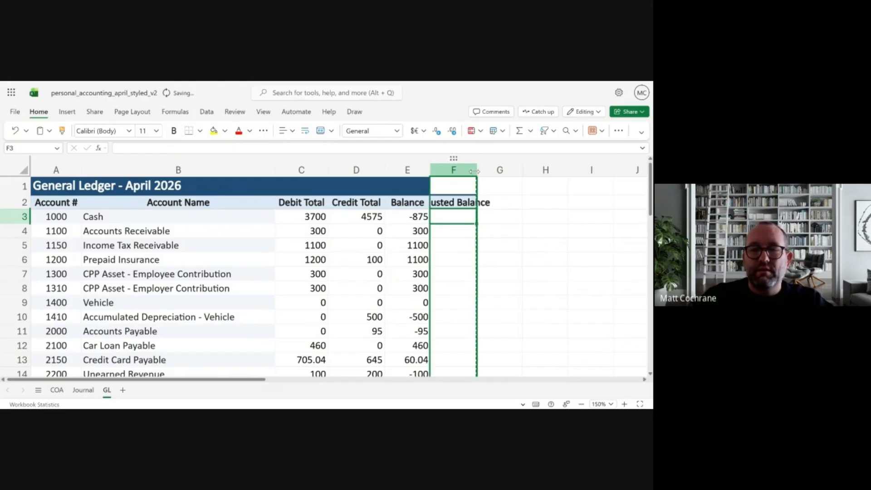
drag(477, 168, 500, 169)
double_click(500, 169)
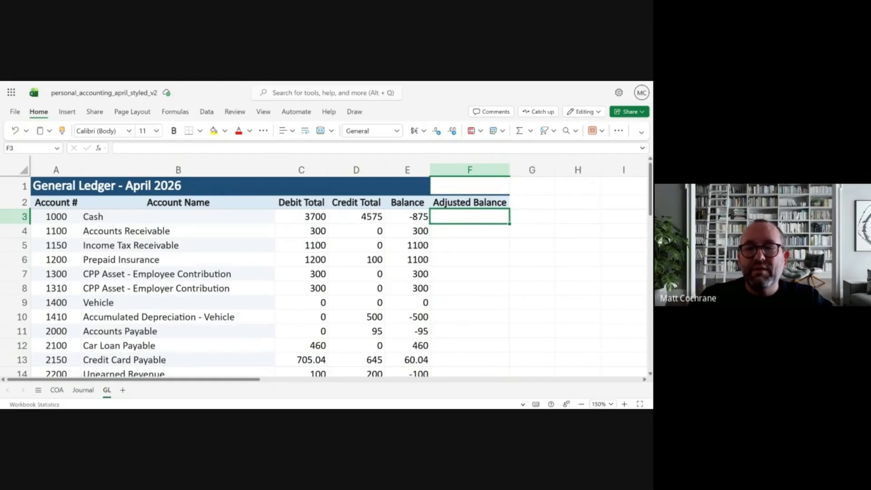
- Enter the formula =E3*1 in F3 as the Cash account's adjusted balance
text(=)
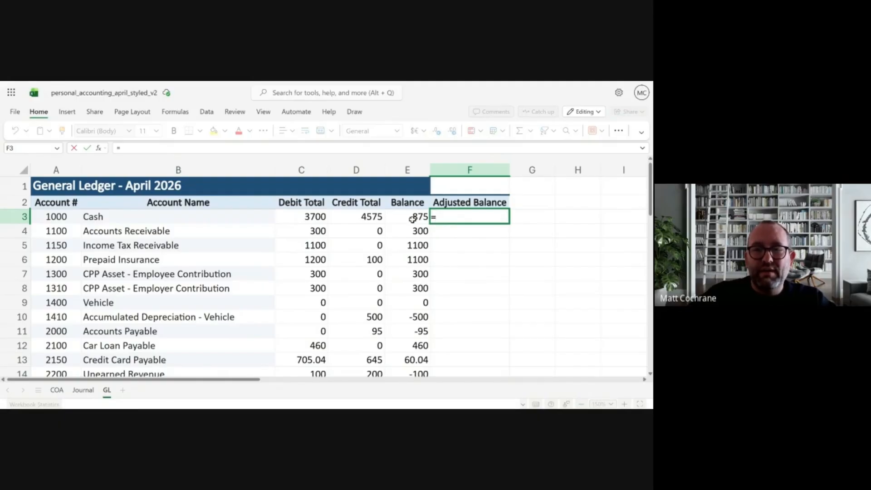
click(413, 220)
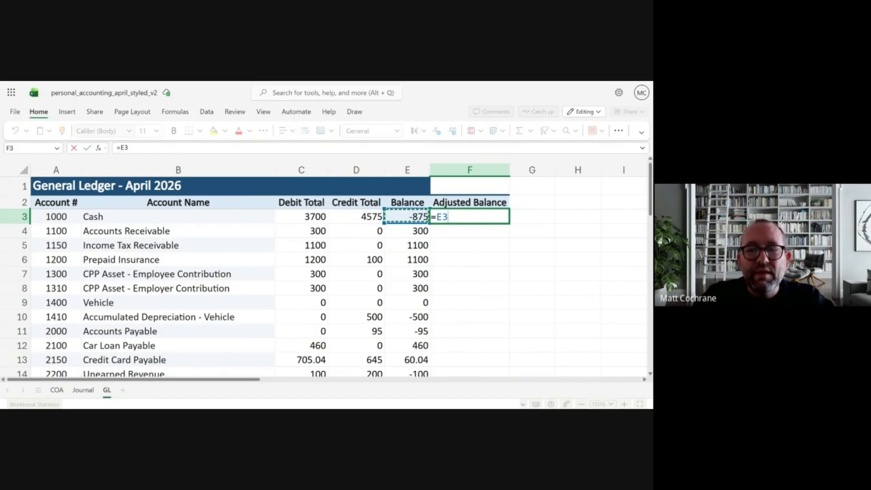
text(*1)
key(Return)
key(Up)
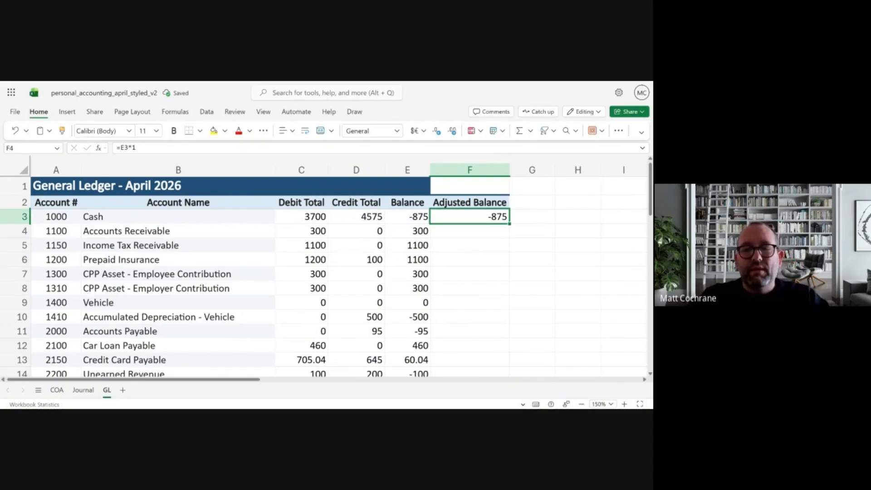
- Fill the F3 formula down to F10, covering all asset accounts through Accumulated Depreciation - Vehicle
key(ctrl+c)
key(shift+Down)
key(shift+Down)
key(shift+Down)
key(shift+Down)
key(shift+Down)
key(shift+Down)
key(shift+Down)
key(shift+Down)
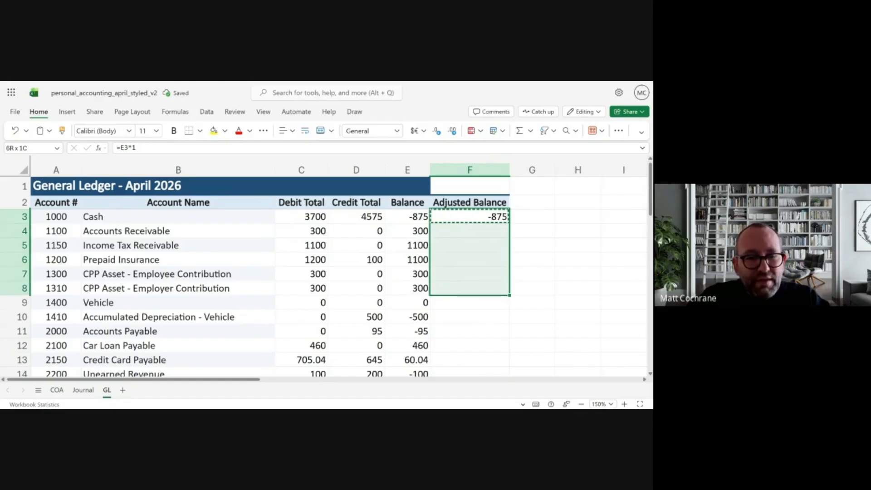
key(shift+Down)
key(shift+Up)
key(shift+Up)
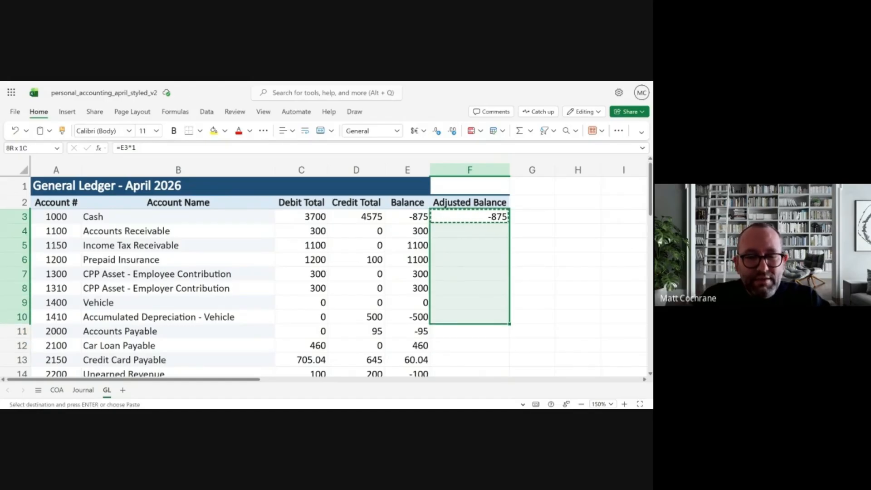
key(ctrl+v)
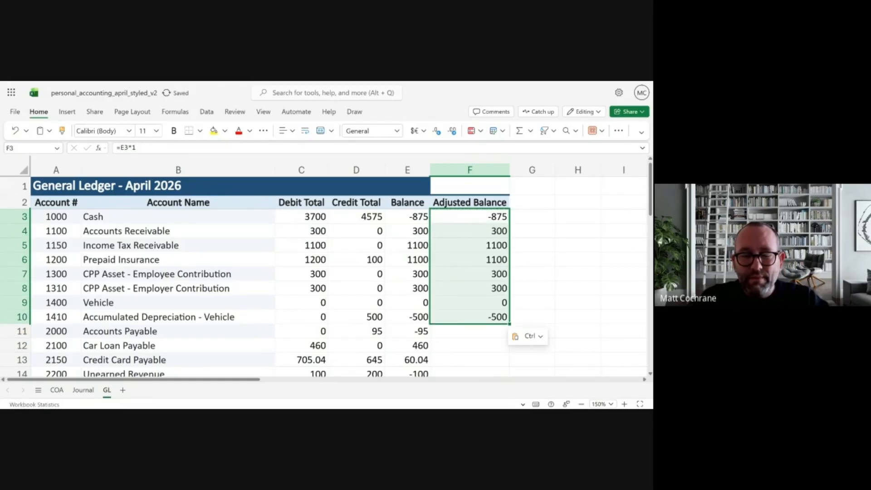
- Copy the adjusted balance formula from F10 to F18, the Housing - Rent Expense row
click(475, 317)
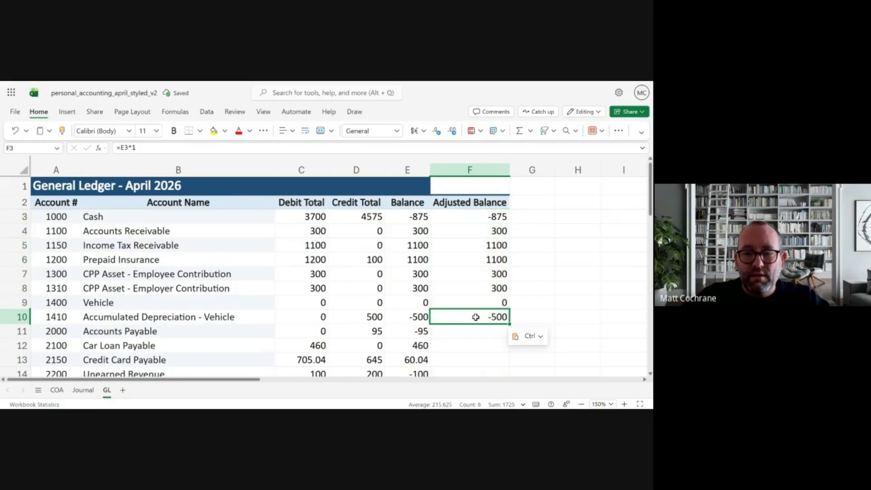
key(ctrl+c)
scroll(467, 311, down, 2)
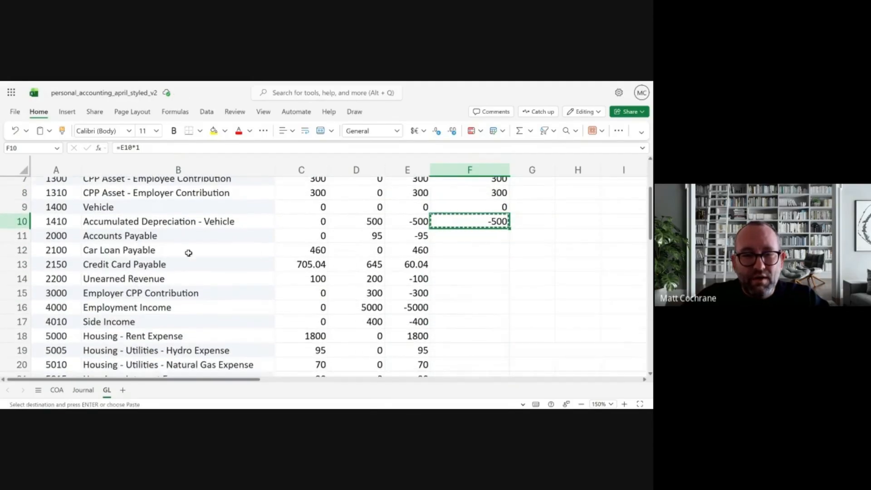
scroll(92, 251, down, 2)
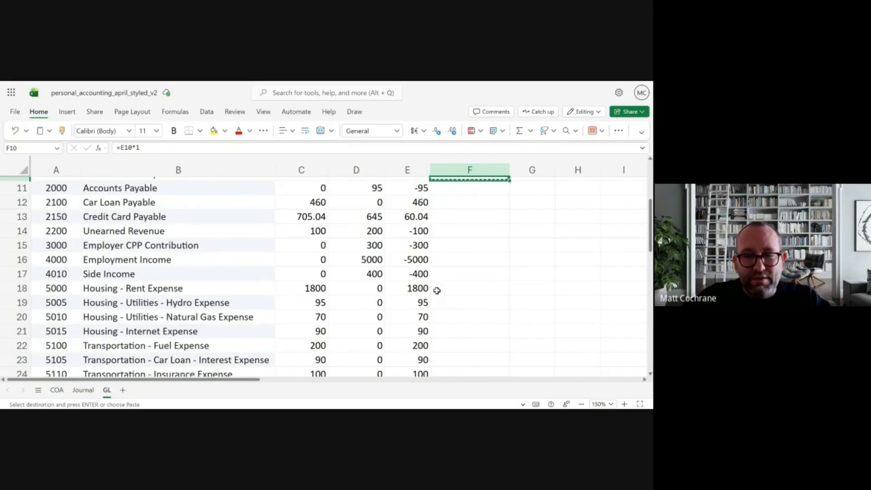
click(460, 289)
key(ctrl+v)
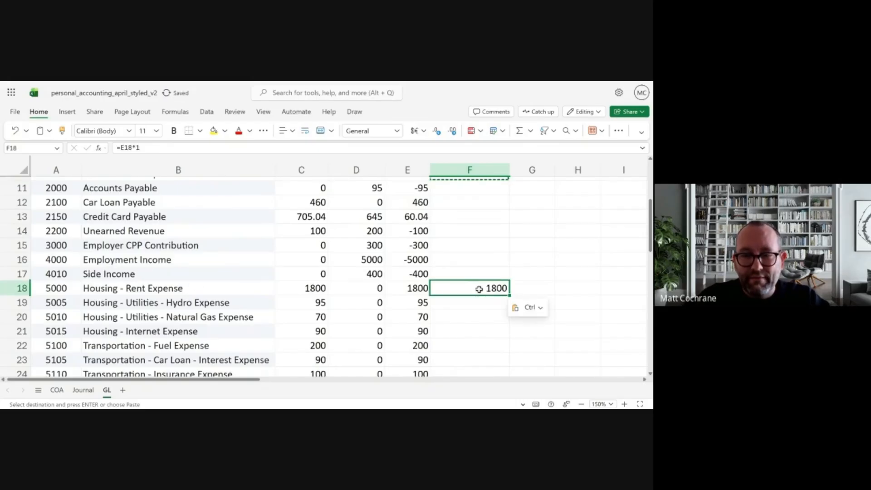
- Fill the F18 formula down to F30, covering all remaining expense accounts
key(ctrl+c)
key(shift+Down)
key(shift+Down)
key(shift+Down)
key(shift+Down)
key(shift+Down)
key(shift+Down)
key(shift+Down)
key(shift+Down)
key(shift+Down)
key(shift+Down)
key(shift+Down)
key(shift+Down)
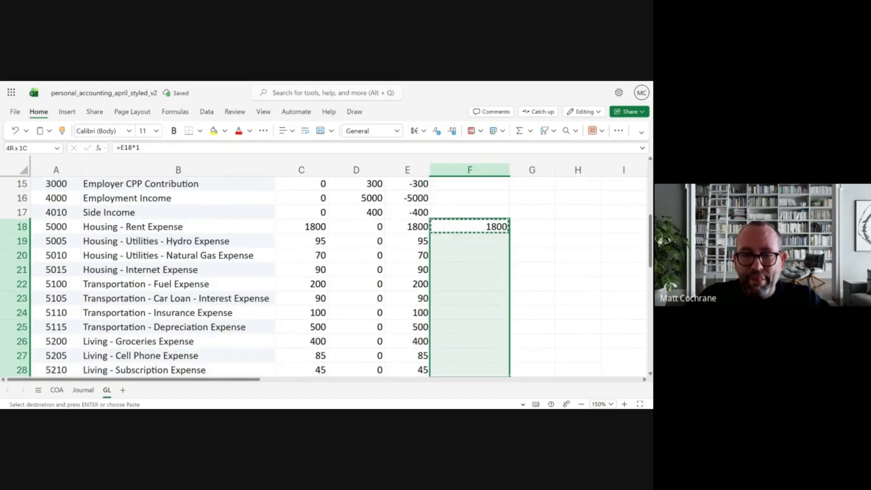
key(shift+Down)
key(shift+Down)
key(shift+Down)
key(shift+Up)
key(shift+Up)
key(shift+Up)
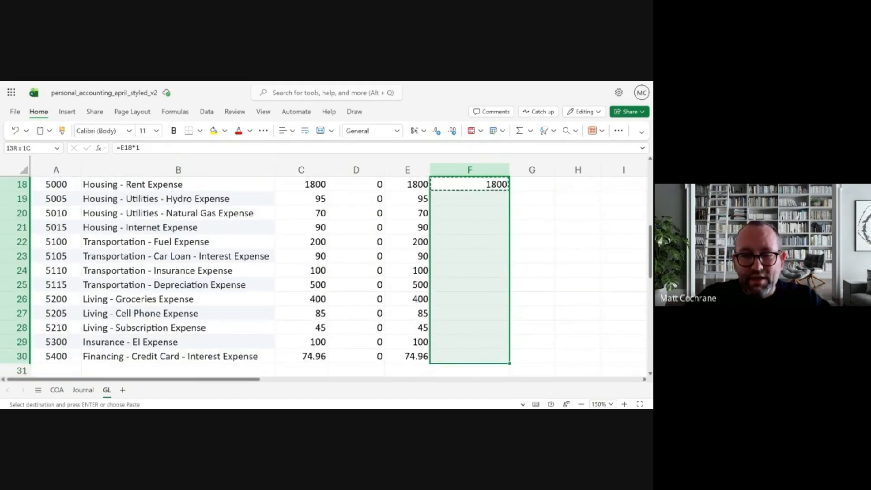
key(ctrl+v)
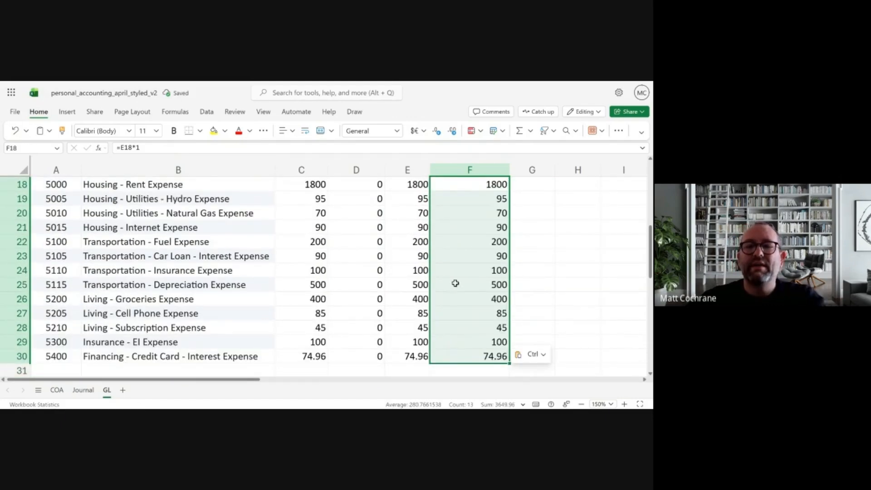
- Enter the formula =E11*(-1) in F11 to reverse the sign of the Accounts Payable balance
scroll(455, 272, up, 6)
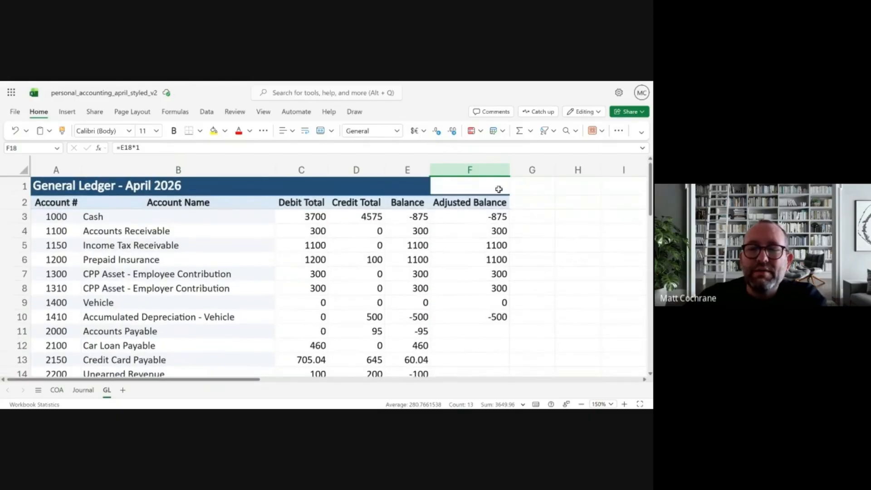
scroll(268, 320, down, 1)
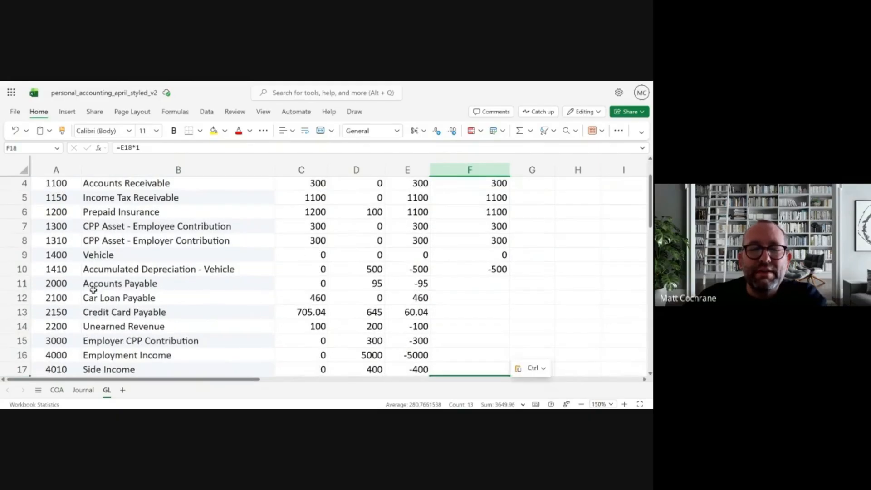
click(493, 284)
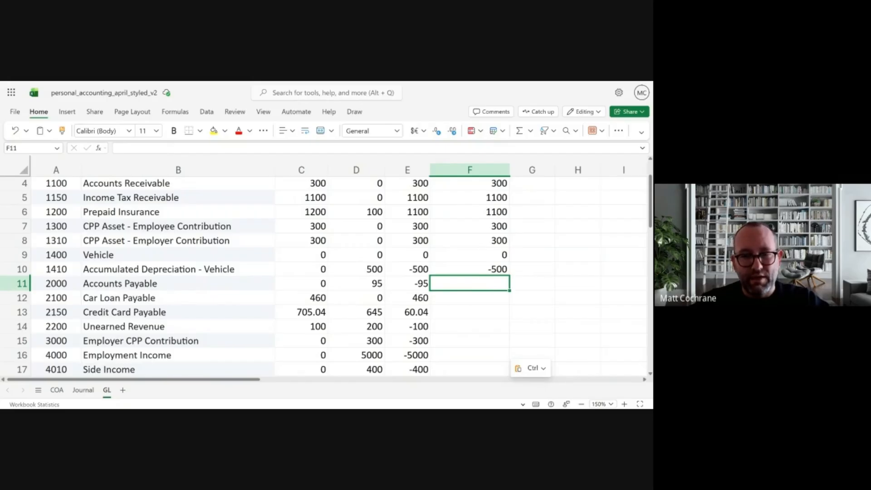
text(=)
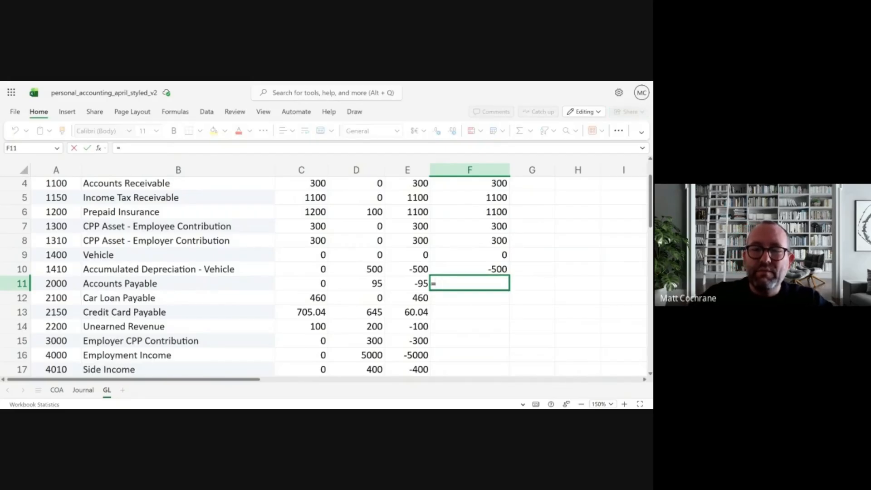
key(Left)
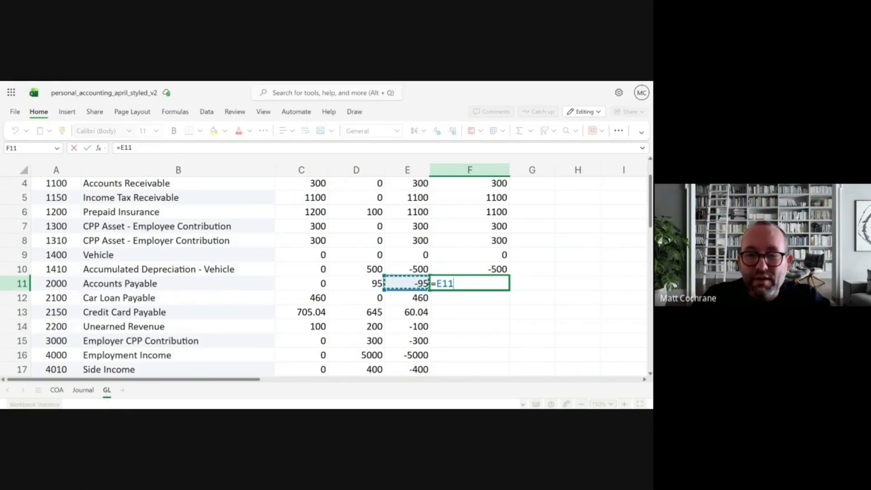
text(*(-1))
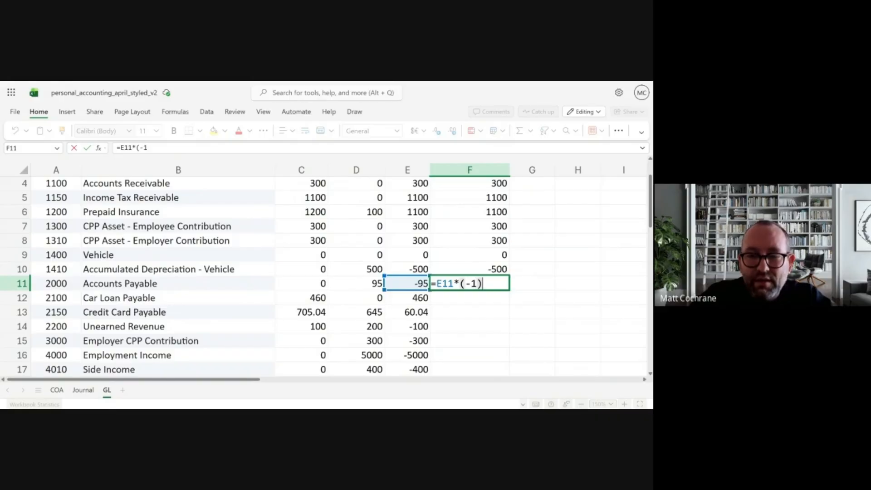
key(Return)
key(Up)
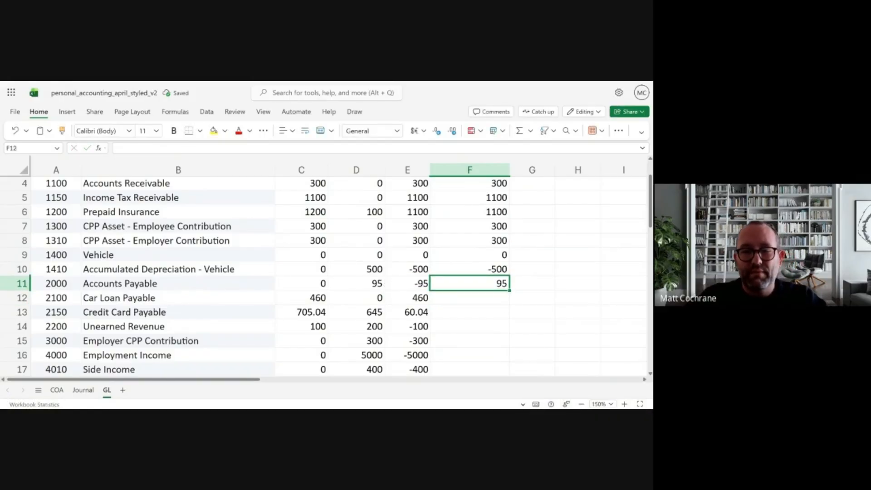
- Fill the sign-reversing formula from F11 down to F15, covering the liability accounts and Employer CPP Contribution
key(ctrl+c)
key(shift+Down)
key(shift+Down)
key(shift+Down)
key(shift+Down)
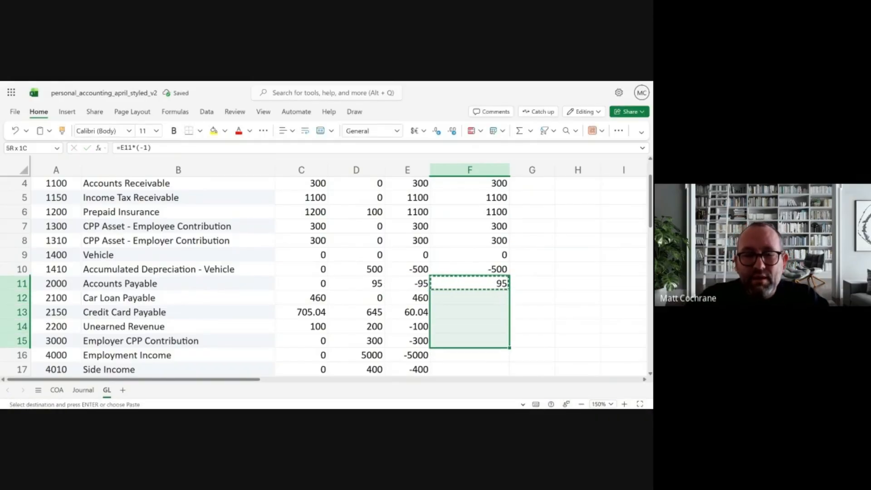
key(shift+Up)
key(shift+Up)
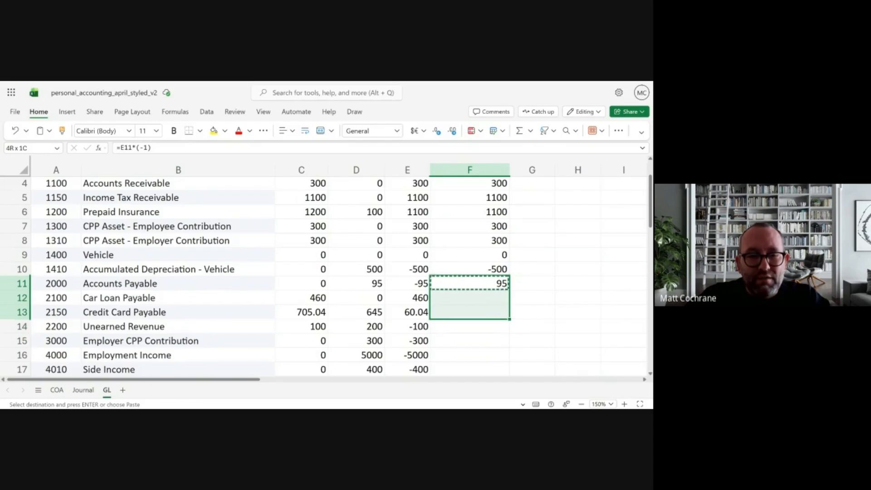
key(shift+Down)
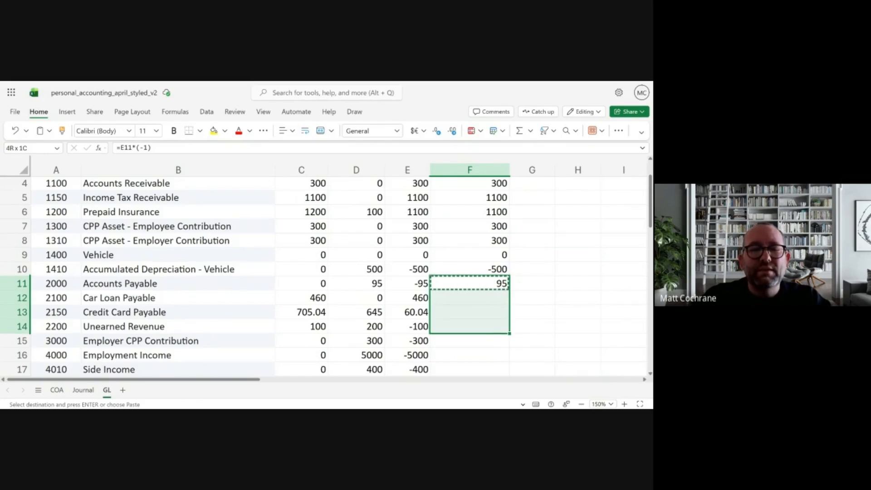
key(shift+Down)
key(ctrl+v)
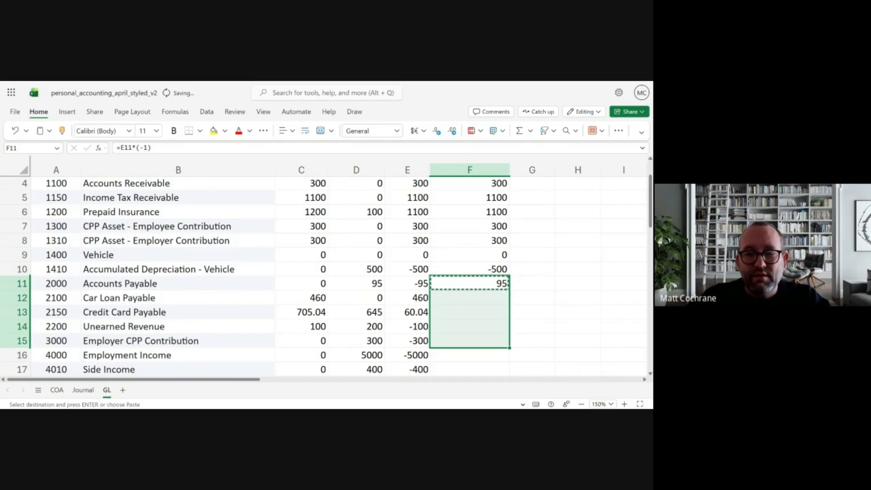
- Copy the sign-reversing formula from F15 into F16:F17 for Employment Income and Side Income
key(Down)
key(Down)
key(Down)
key(Down)
key(Down)
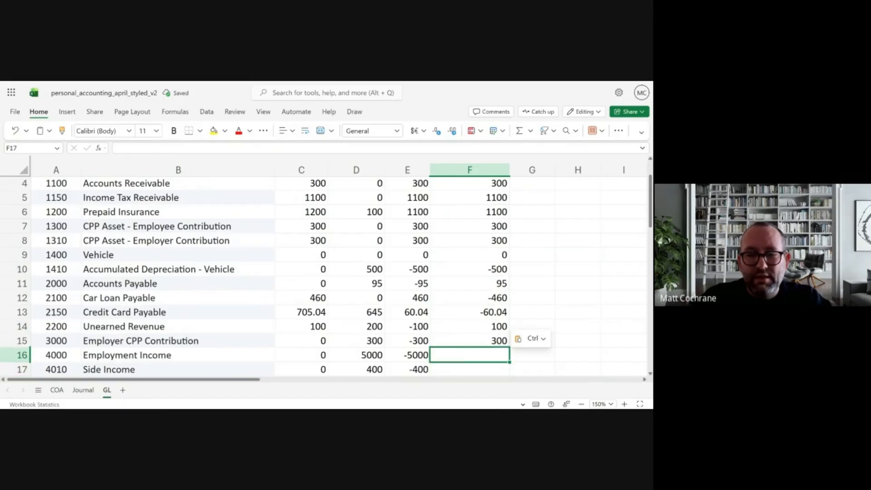
key(shift+Down)
key(shift+Down)
key(shift+Up)
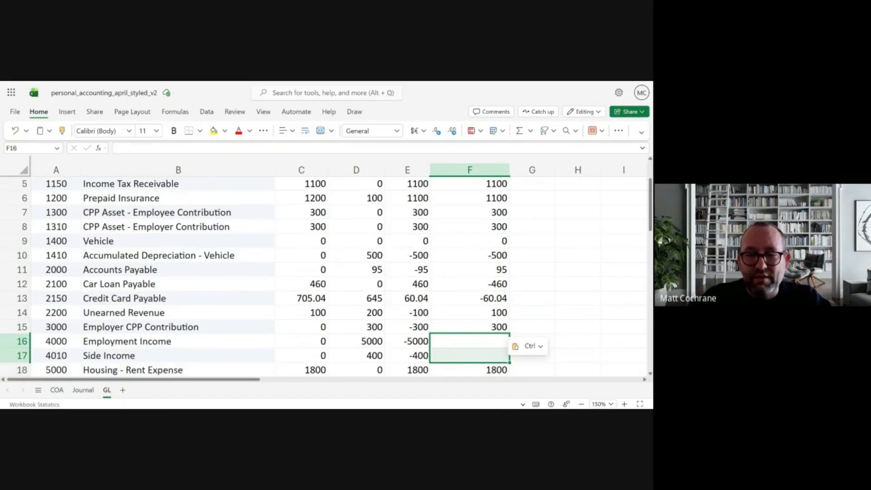
key(ctrl+v)
key(Up)
key(ctrl+c)
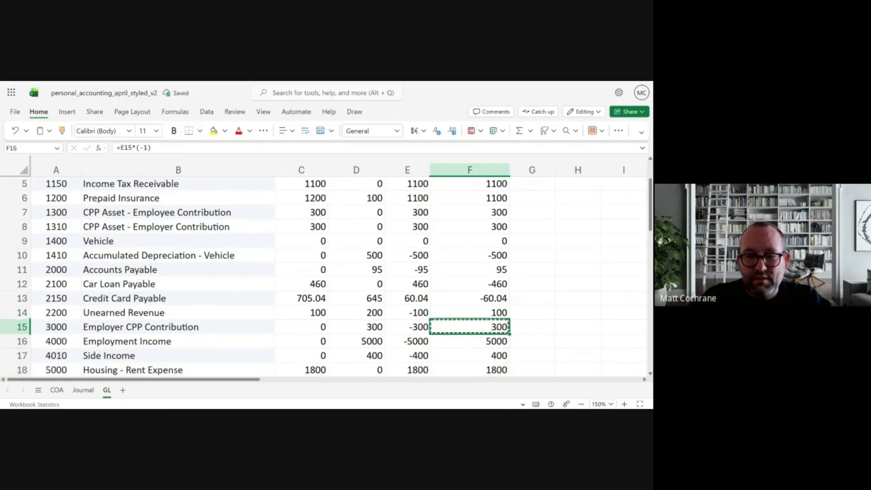
key(Down)
key(shift+Down)
key(ctrl+v)
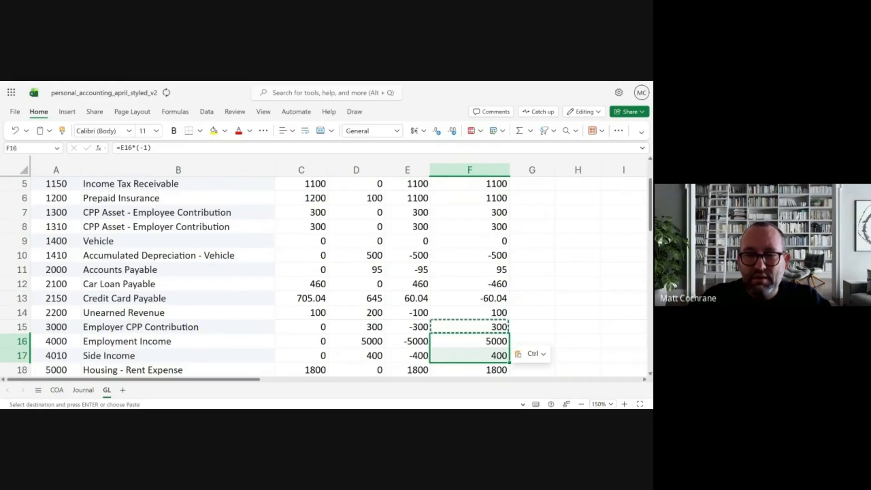
key(Down)
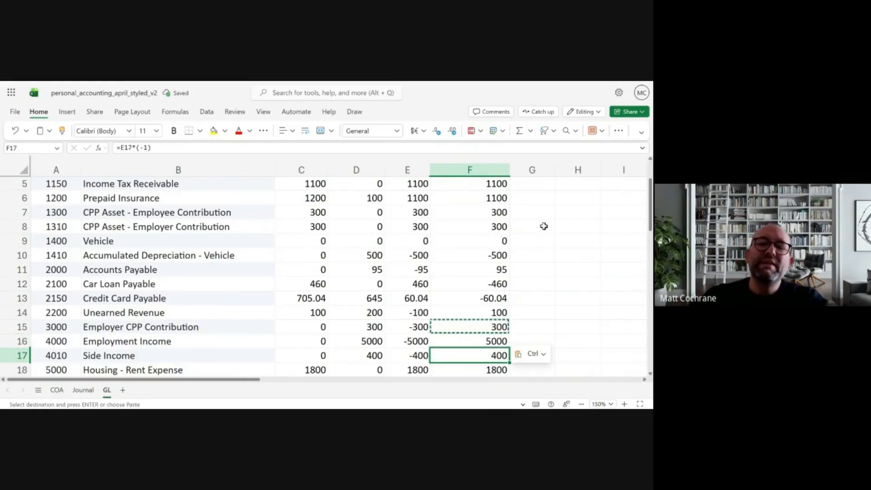
- Review the Adjusted Balance column, checking the formulas in the Vehicle and Cash rows
click(445, 239)
scroll(483, 244, up, 2)
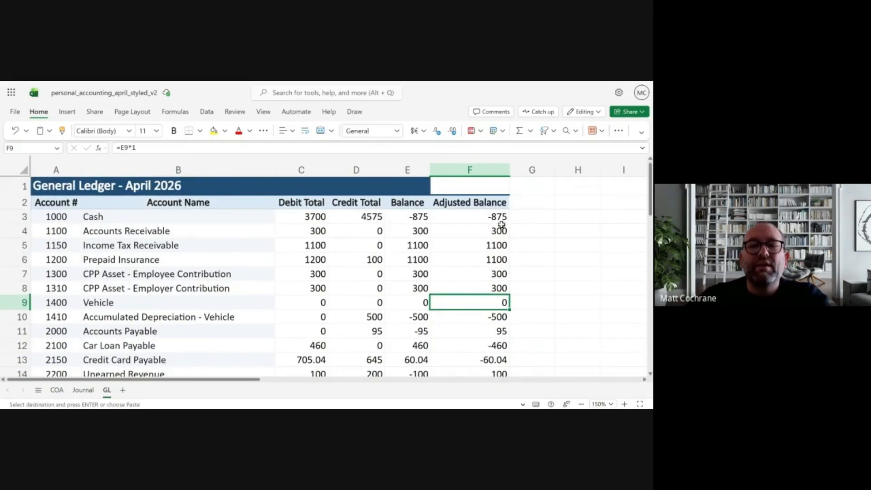
click(473, 218)
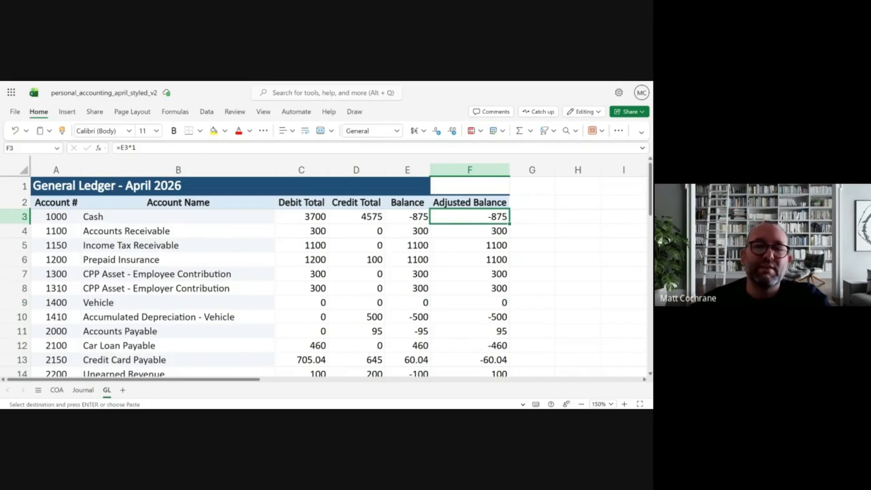
scroll(488, 242, down, 1)
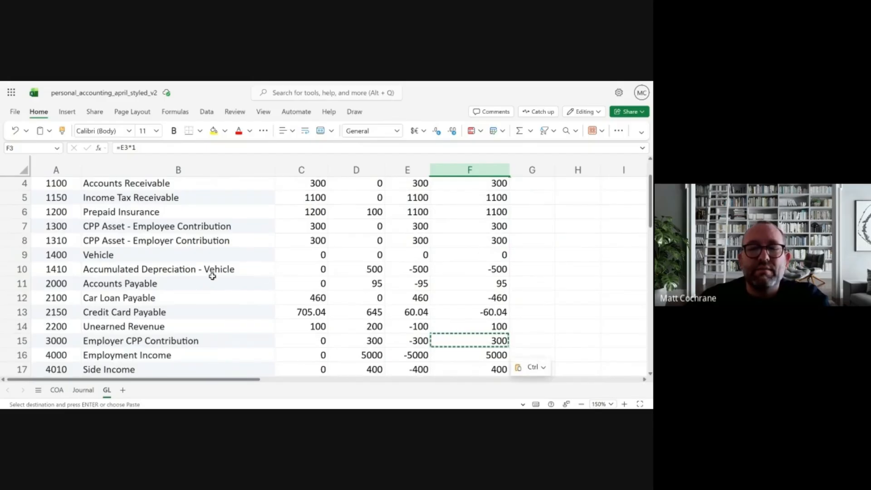
- Check the adjusted balances of Accumulated Depreciation - Vehicle and Car Loan Payable, and review the remaining ledger accounts through the expense rows
click(471, 273)
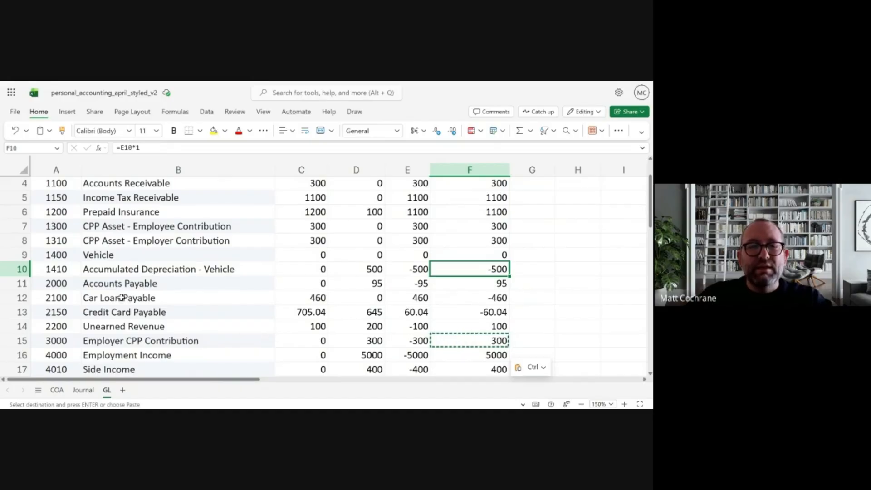
click(479, 299)
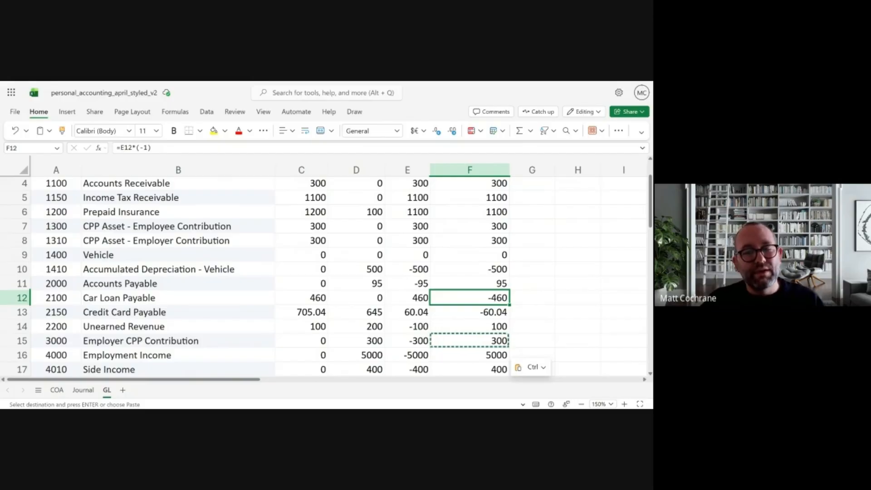
scroll(480, 260, down, 1)
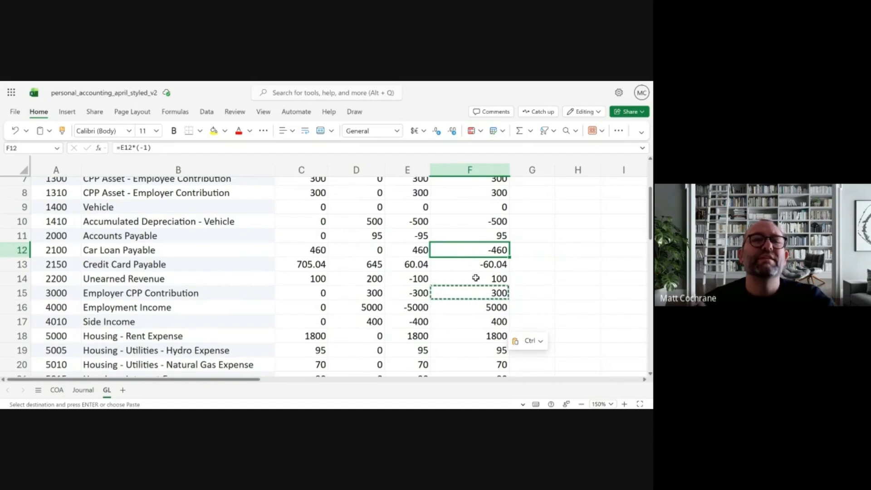
scroll(479, 259, up, 3)
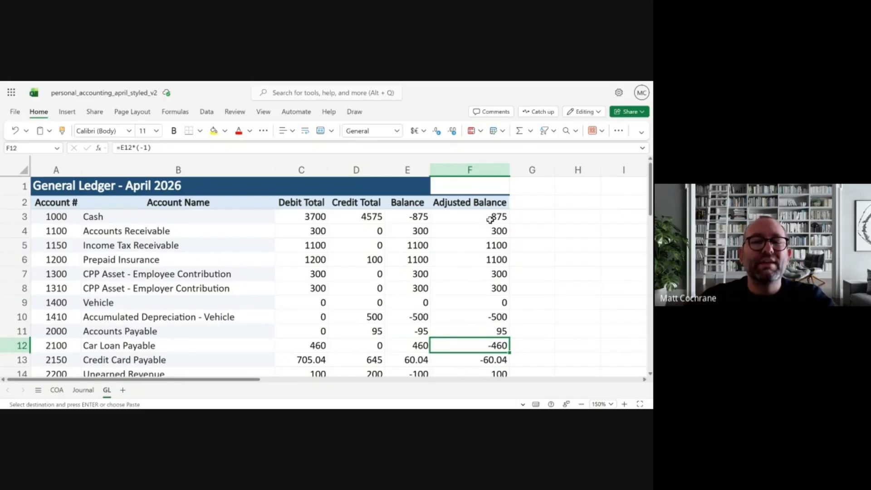
scroll(481, 255, down, 5)
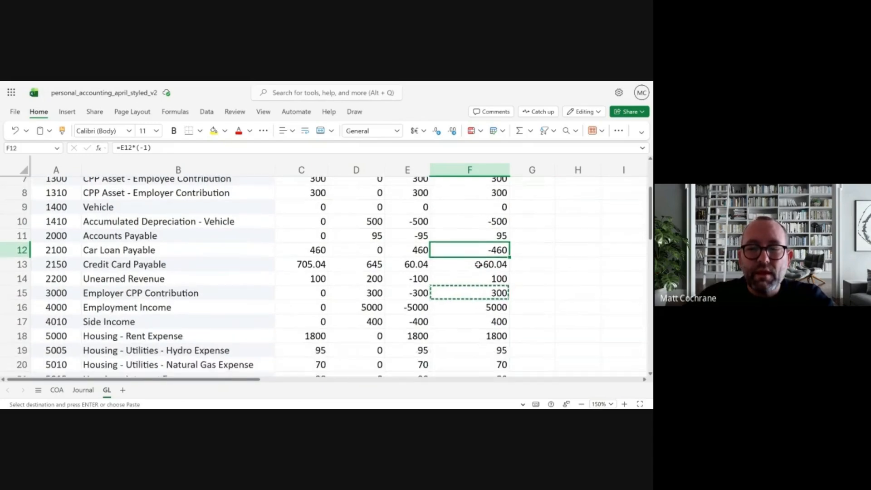
scroll(454, 259, down, 3)
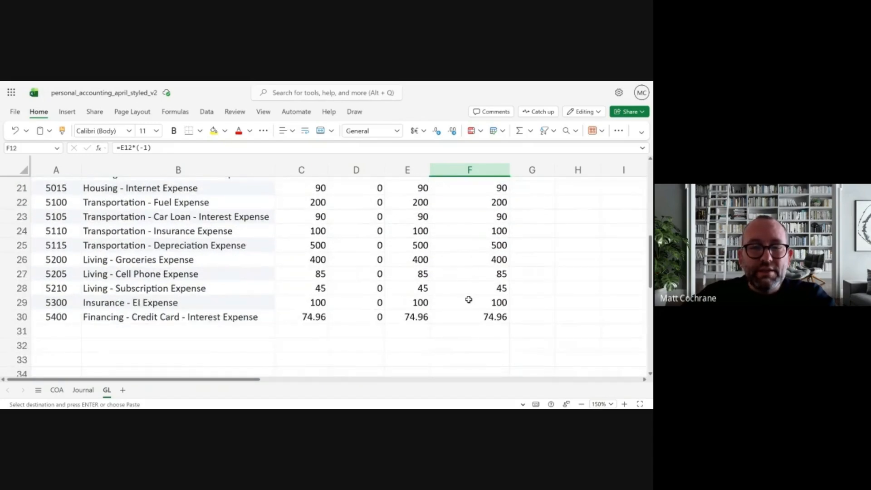
scroll(469, 298, up, 2)
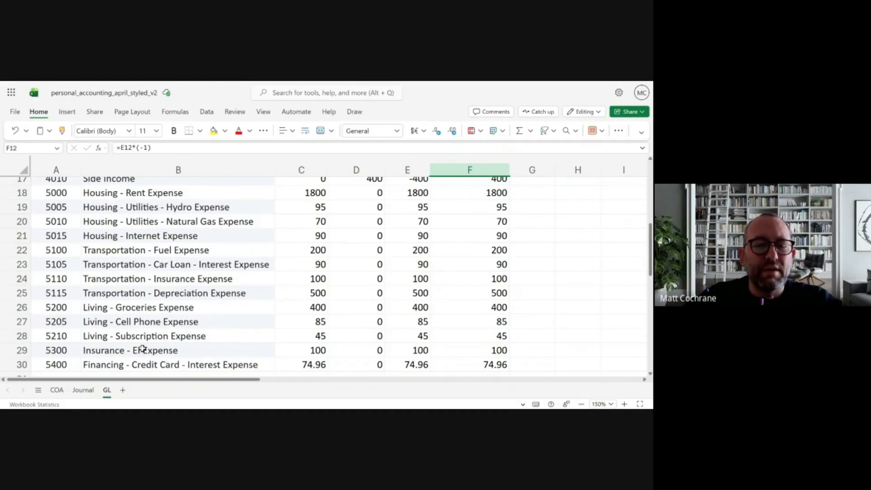
- Review the April 2026 entries on the Journal sheet, examining the mid-month payroll entries and the credit account of the Employer CPP contribution
click(83, 390)
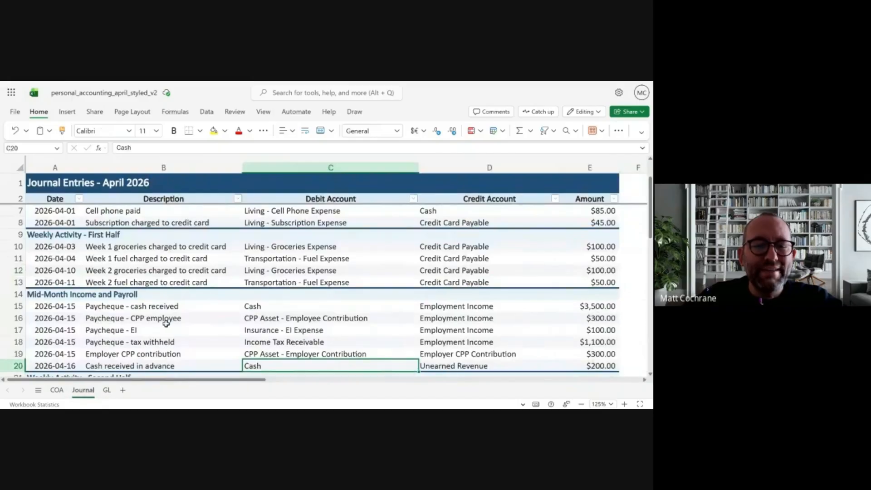
scroll(166, 323, up, 2)
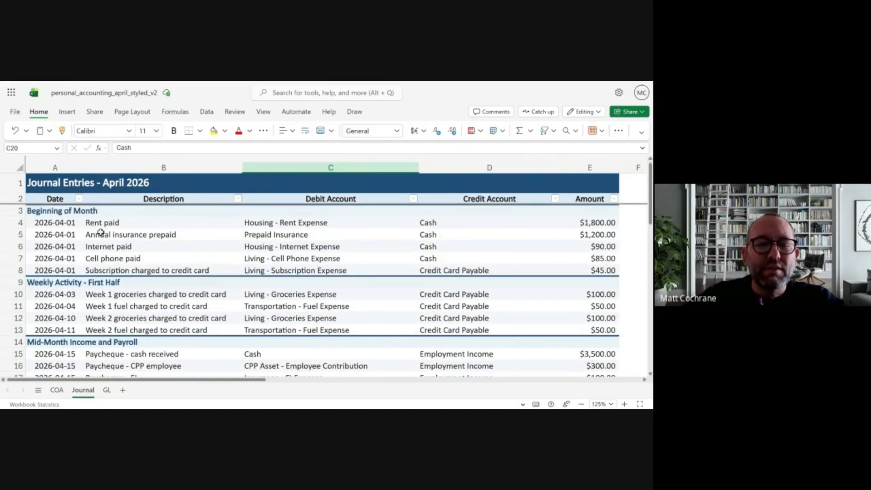
scroll(138, 275, down, 4)
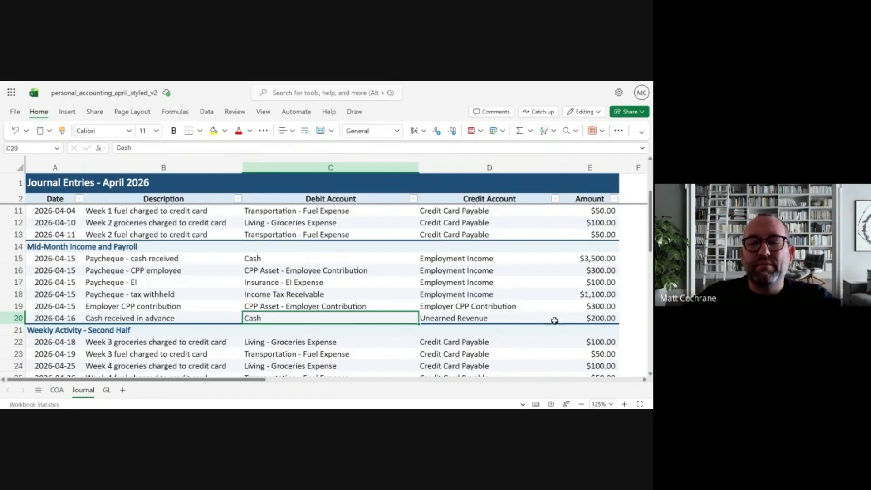
click(451, 306)
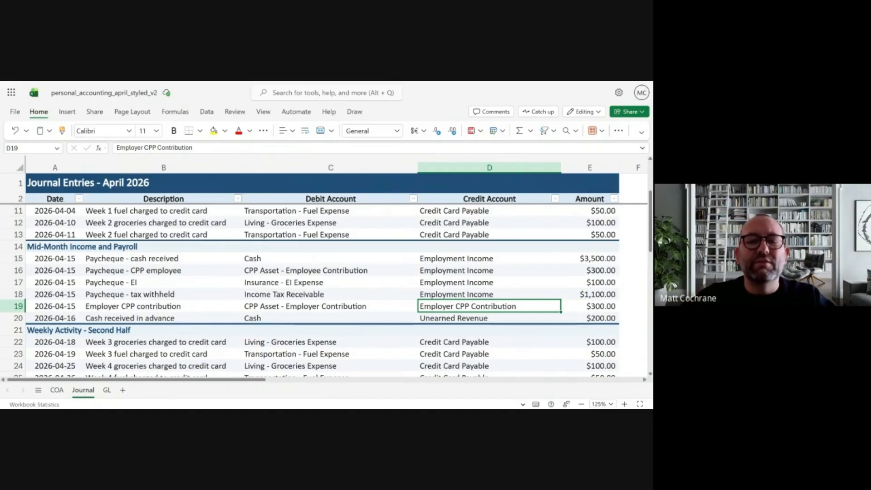
scroll(411, 297, up, 3)
scroll(402, 296, down, 2)
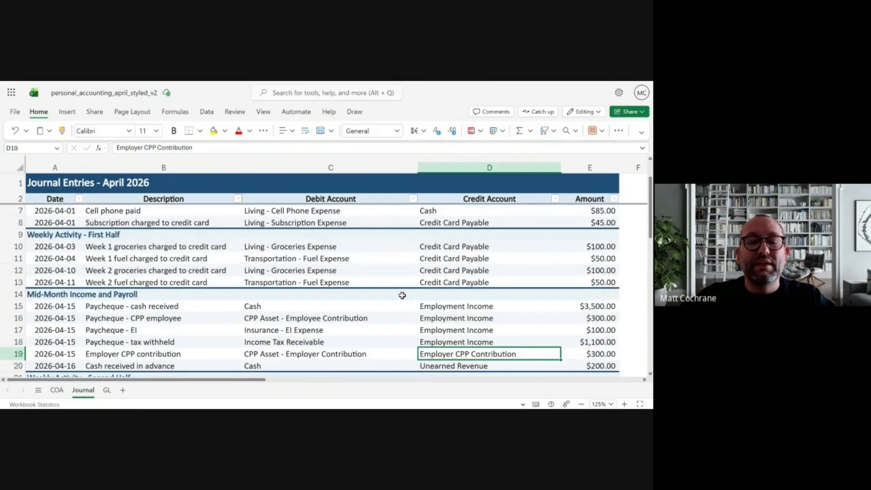
scroll(402, 296, down, 2)
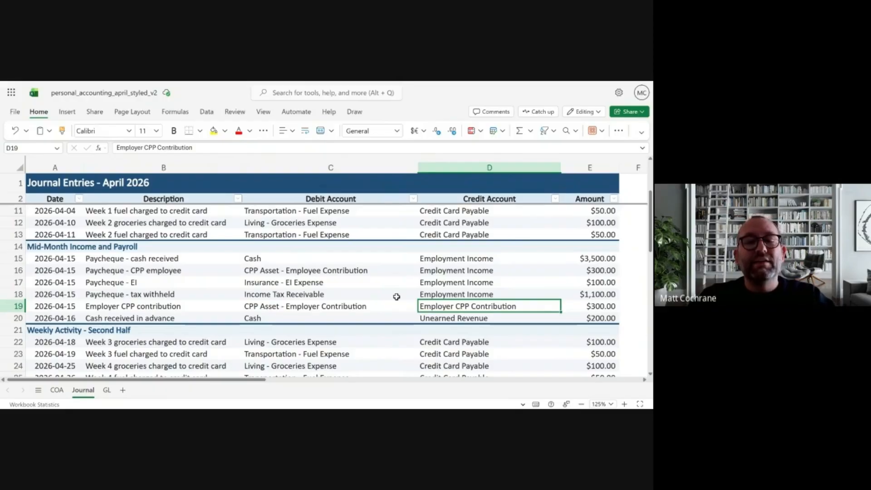